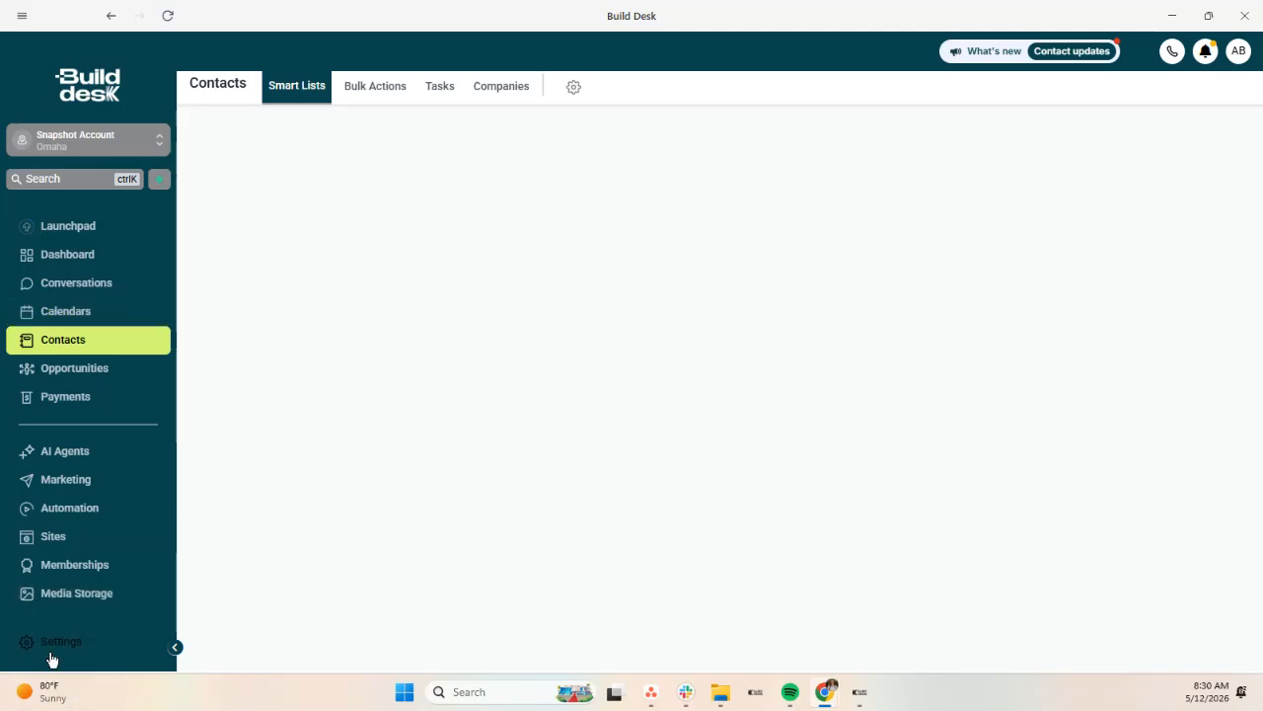
Step: Open Settings from the bottom of the left sidebar
left_click(63, 643)
Step: On My Profile, select Gmail as the email sync provider
left_click(43, 351)
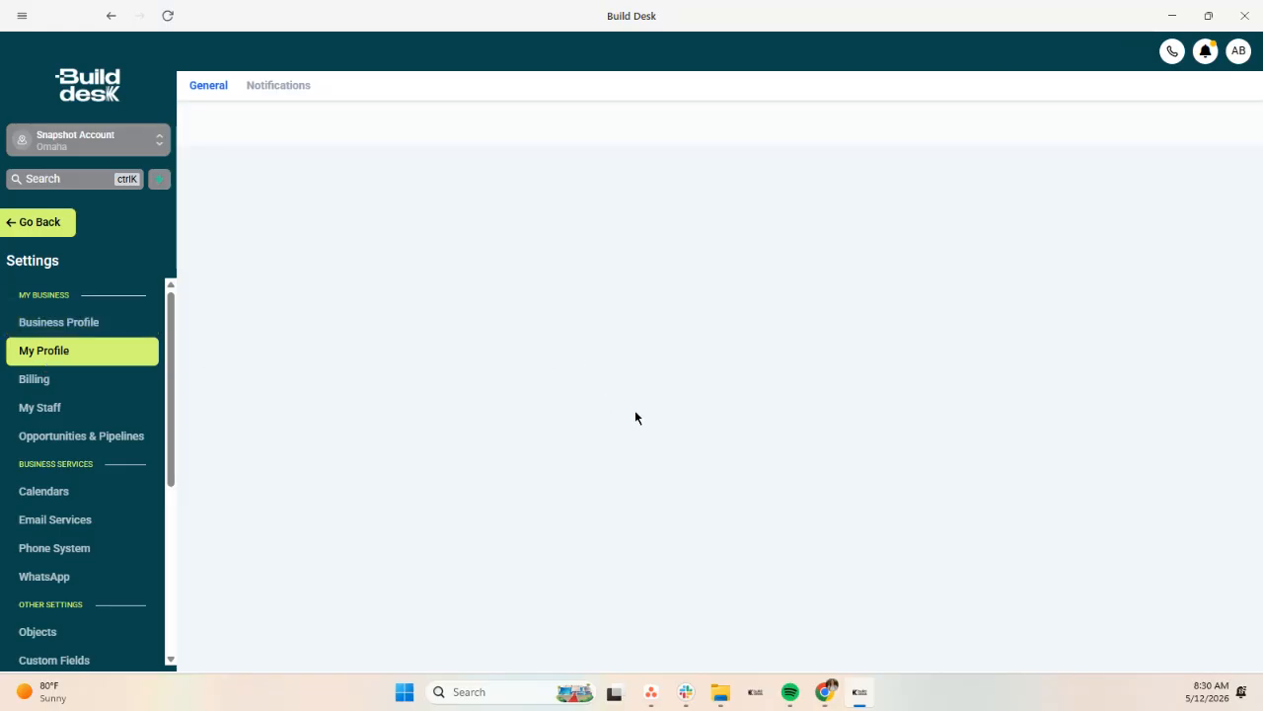
scroll(582, 395, "down", 6)
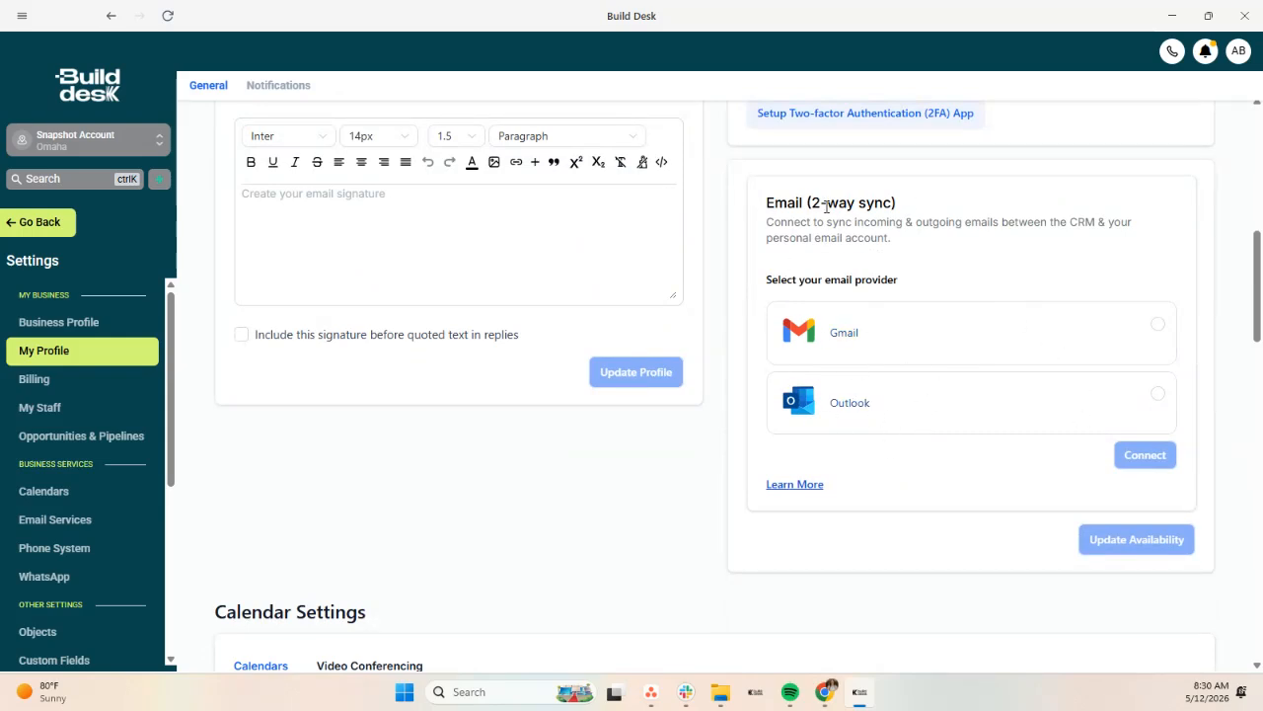
scroll(894, 381, "down", 2)
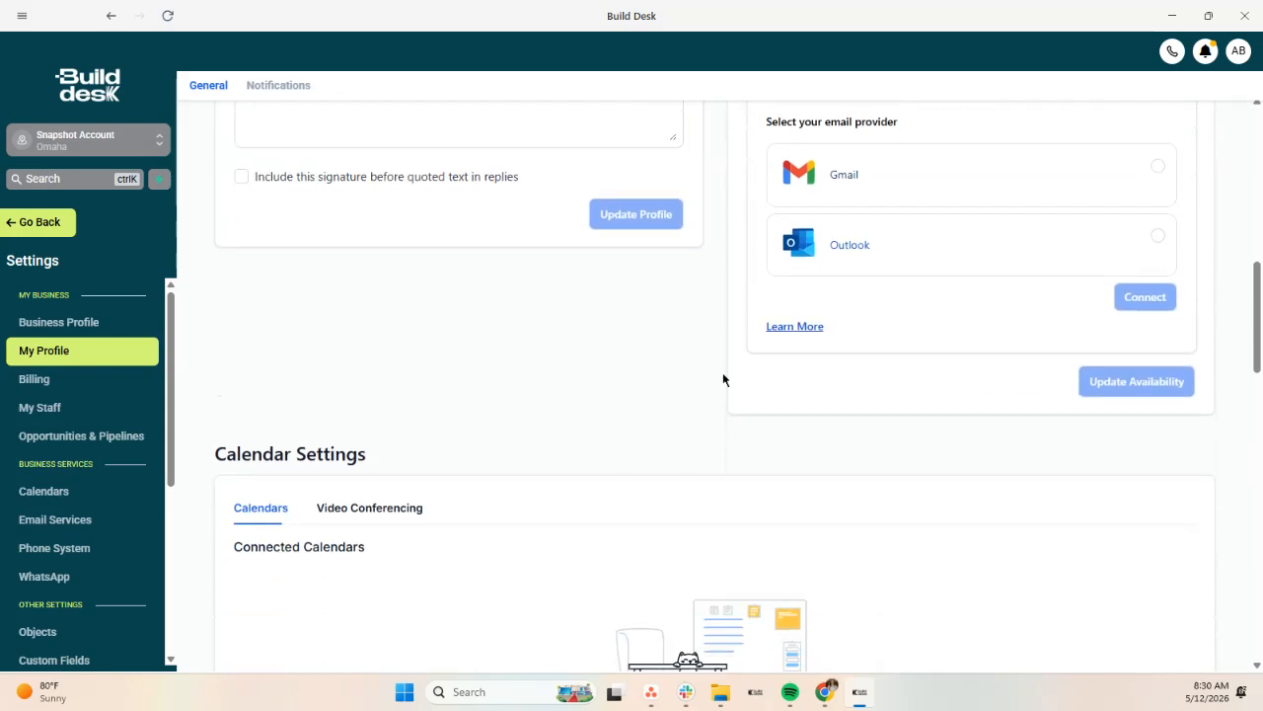
left_click(1158, 167)
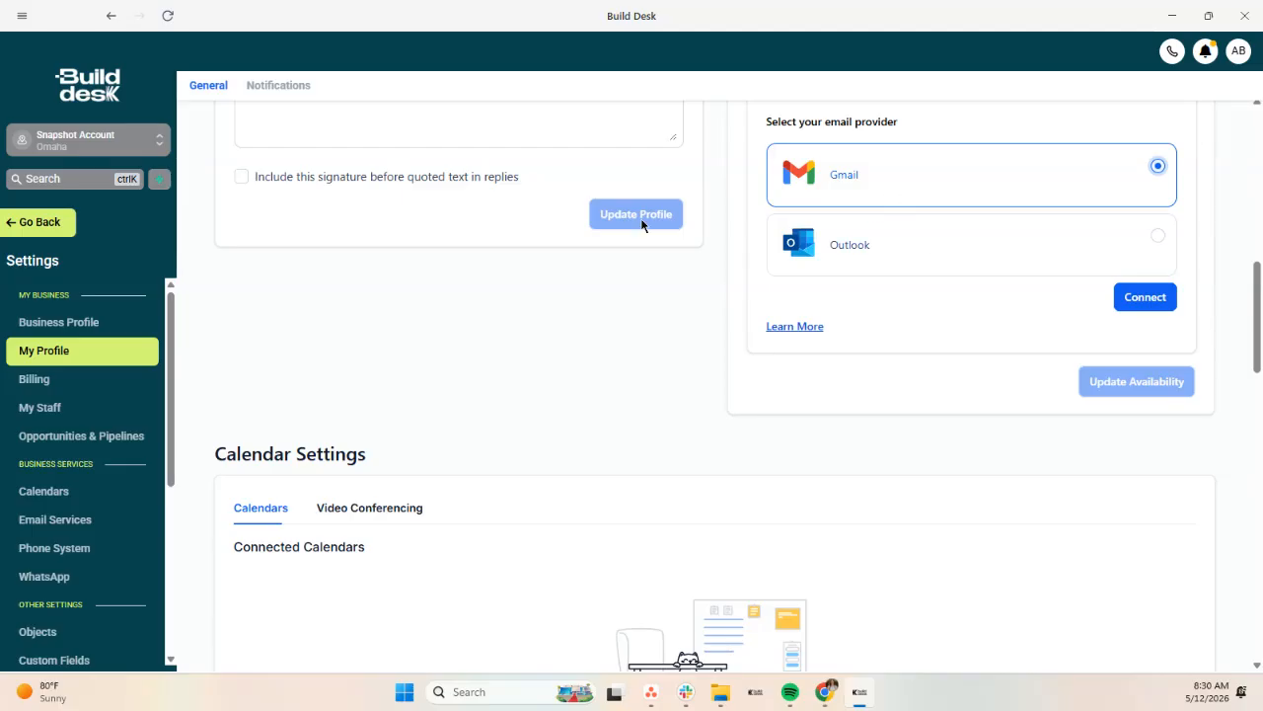
Step: Check the Video Conferencing and Calendars connections, then return to the Contacts page
scroll(674, 361, "down", 1)
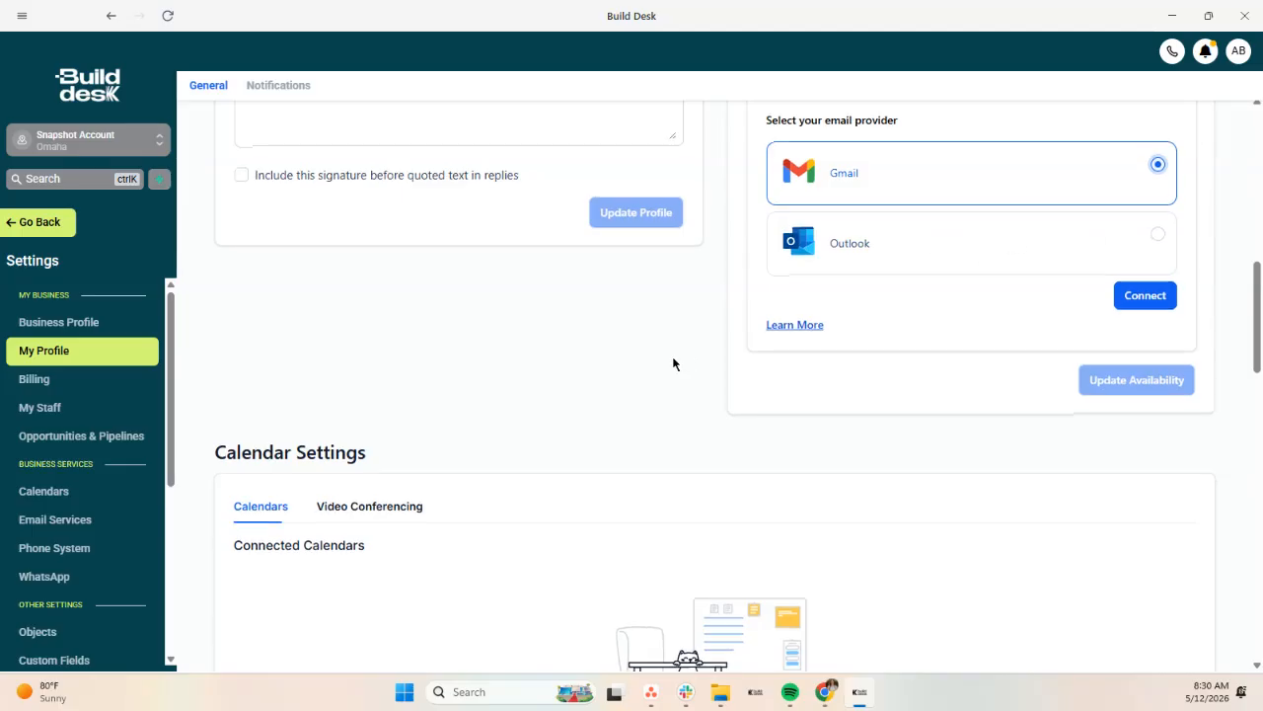
scroll(349, 355, "down", 2)
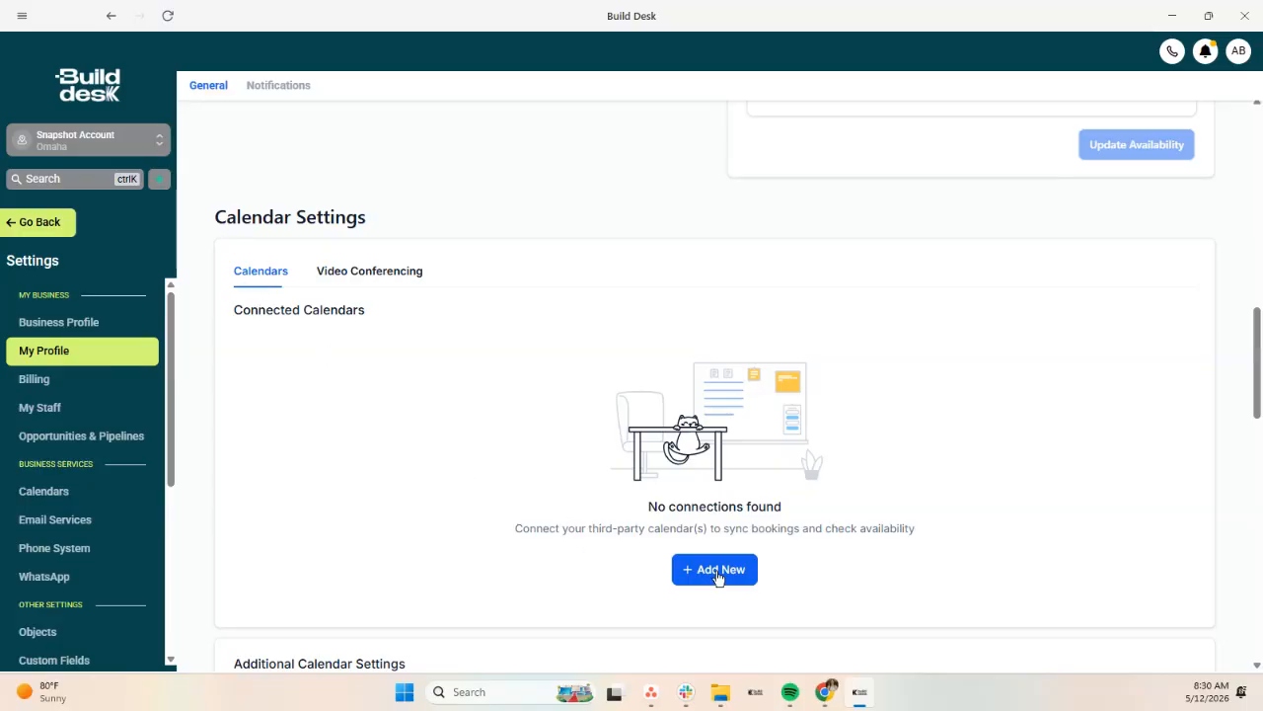
left_click(396, 273)
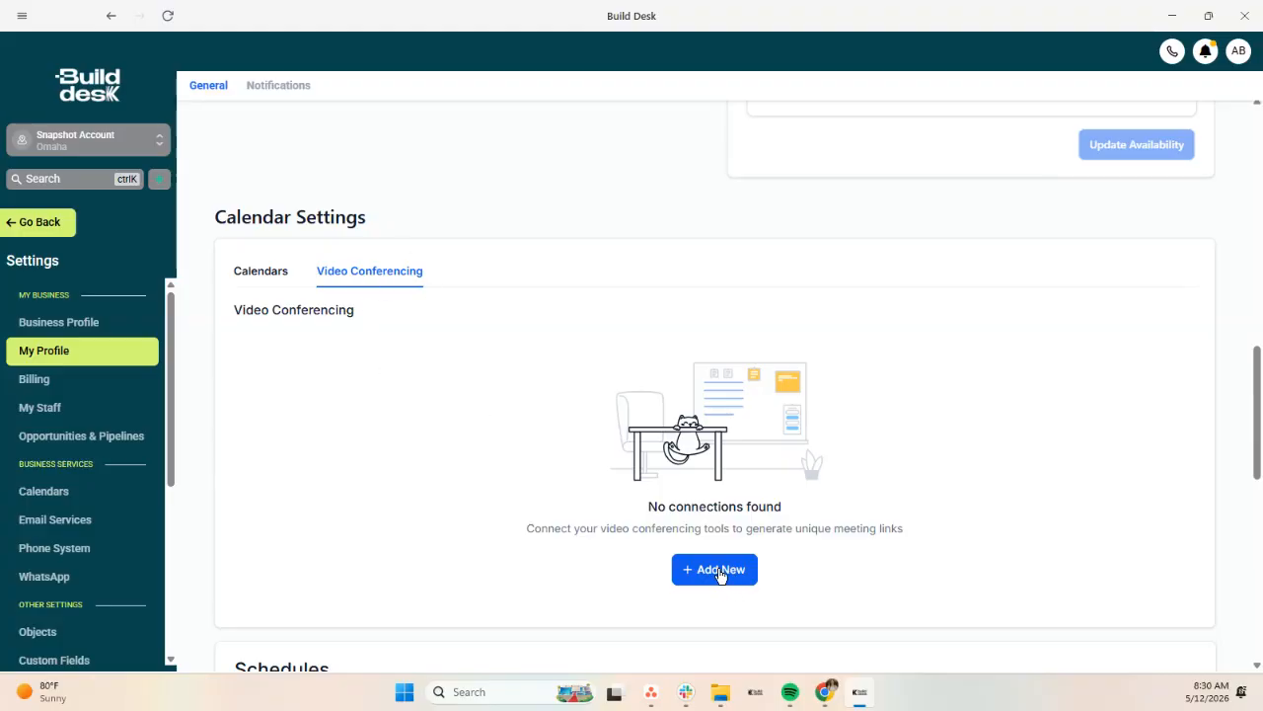
scroll(721, 572, "down", 2)
scroll(688, 555, "up", 2)
left_click(283, 280)
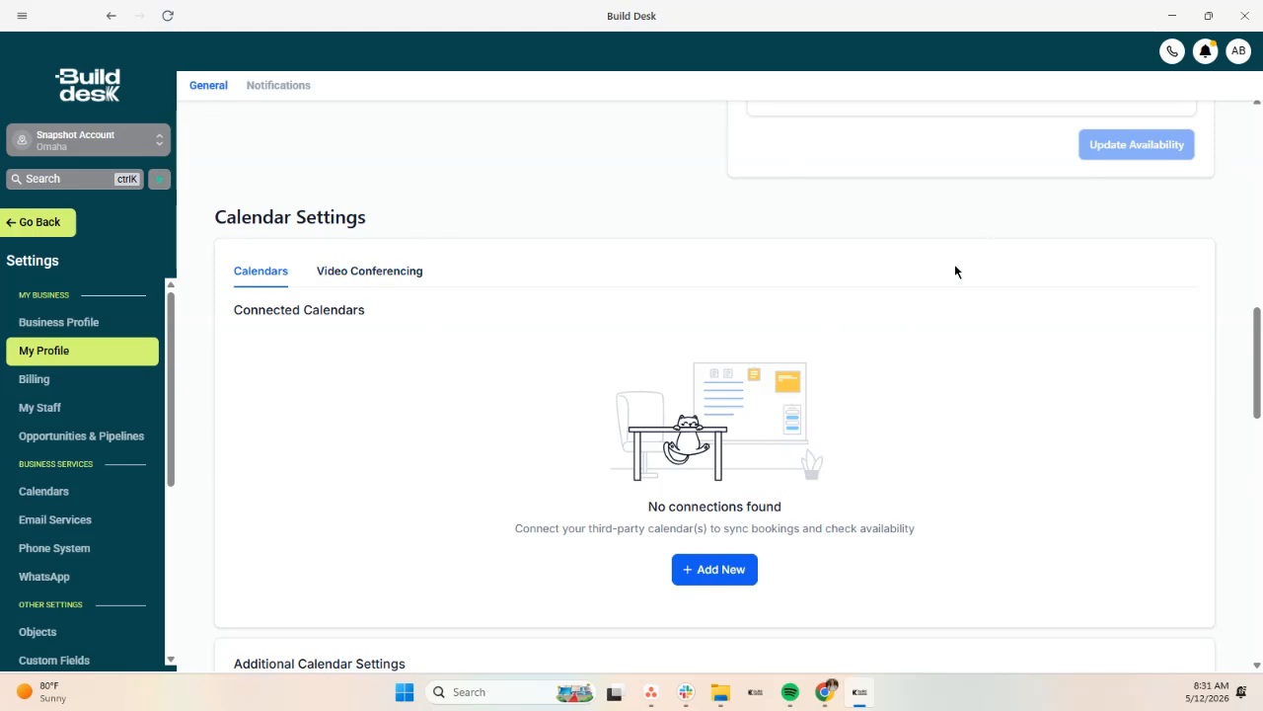
scroll(983, 226, "up", 3)
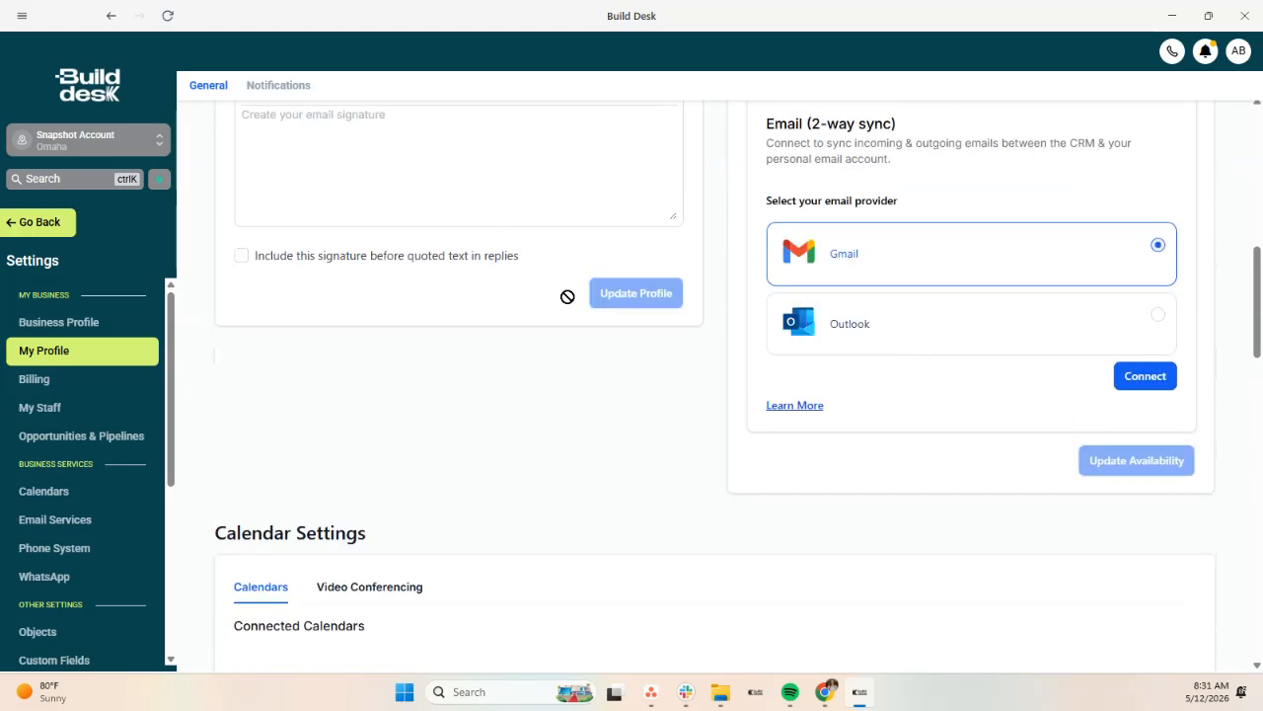
left_click(44, 222)
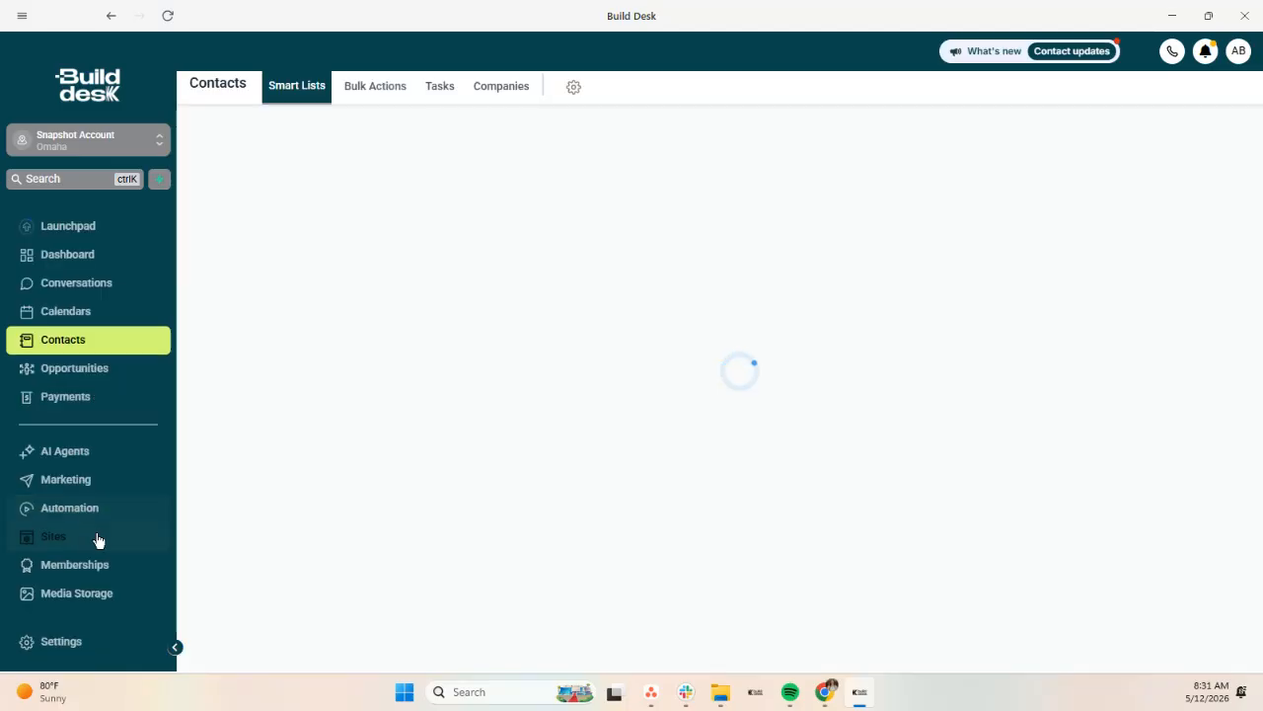
Step: Go to Calendars > Calendar Settings, dismiss the tour tip, and start a new calendar
left_click(65, 314)
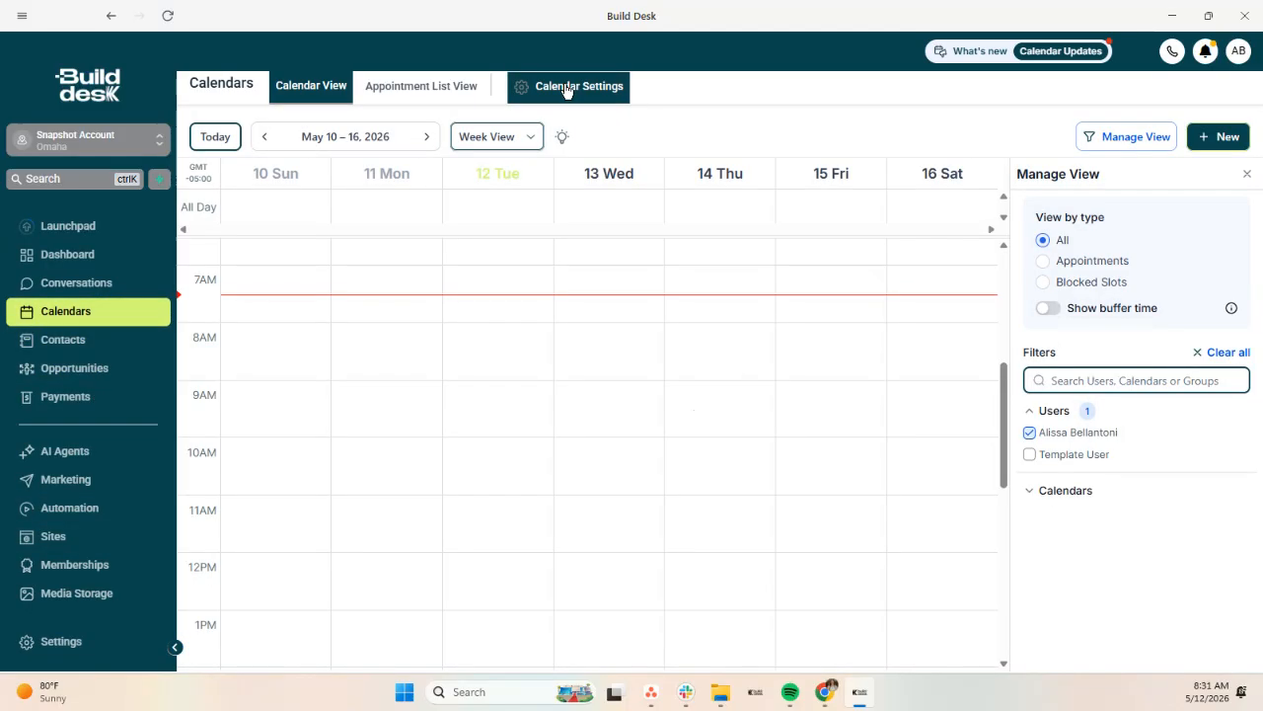
left_click(567, 87)
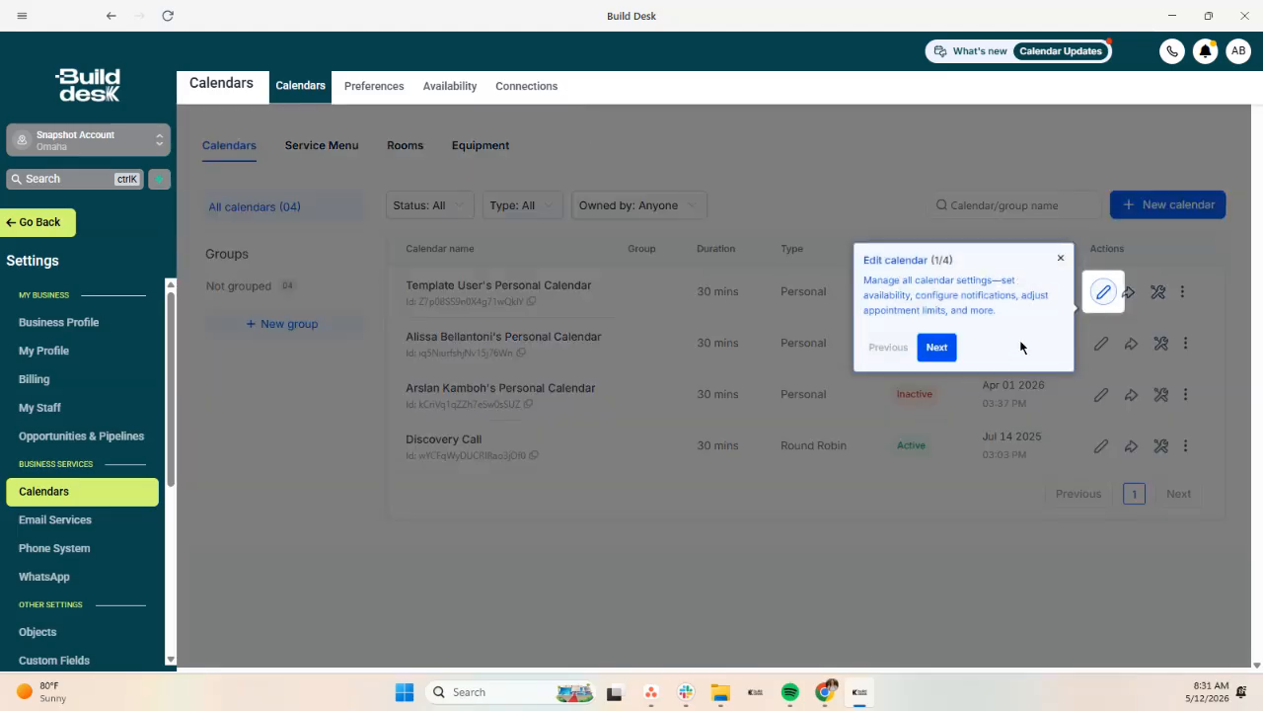
left_click(1060, 258)
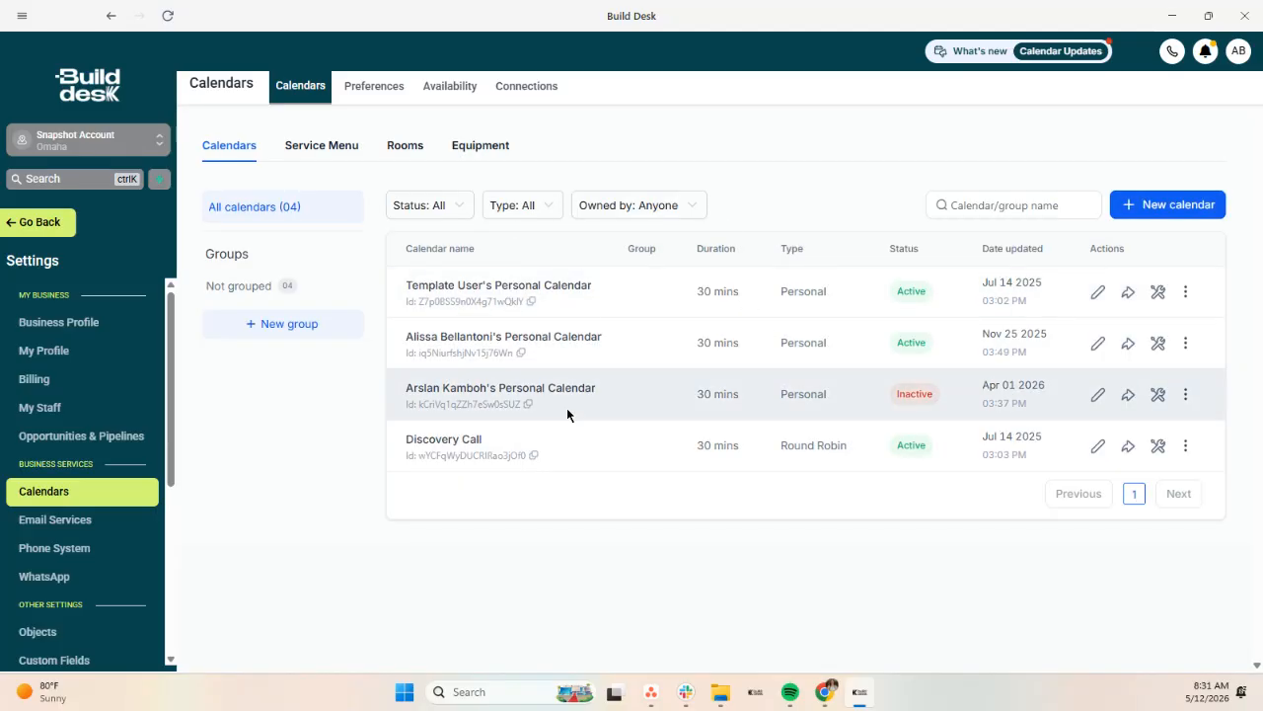
left_click(1139, 205)
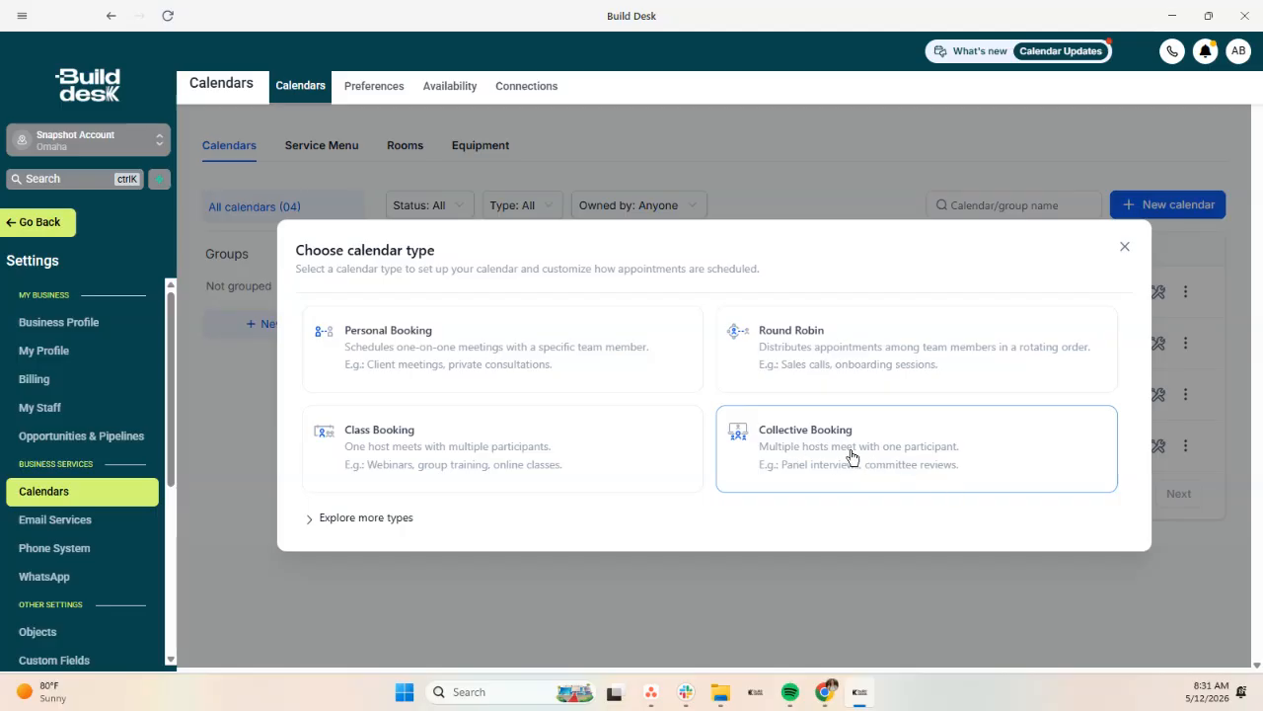
Step: Create a Personal Booking calendar named 'Client Call' with custom URL client-call-1234
left_click(525, 353)
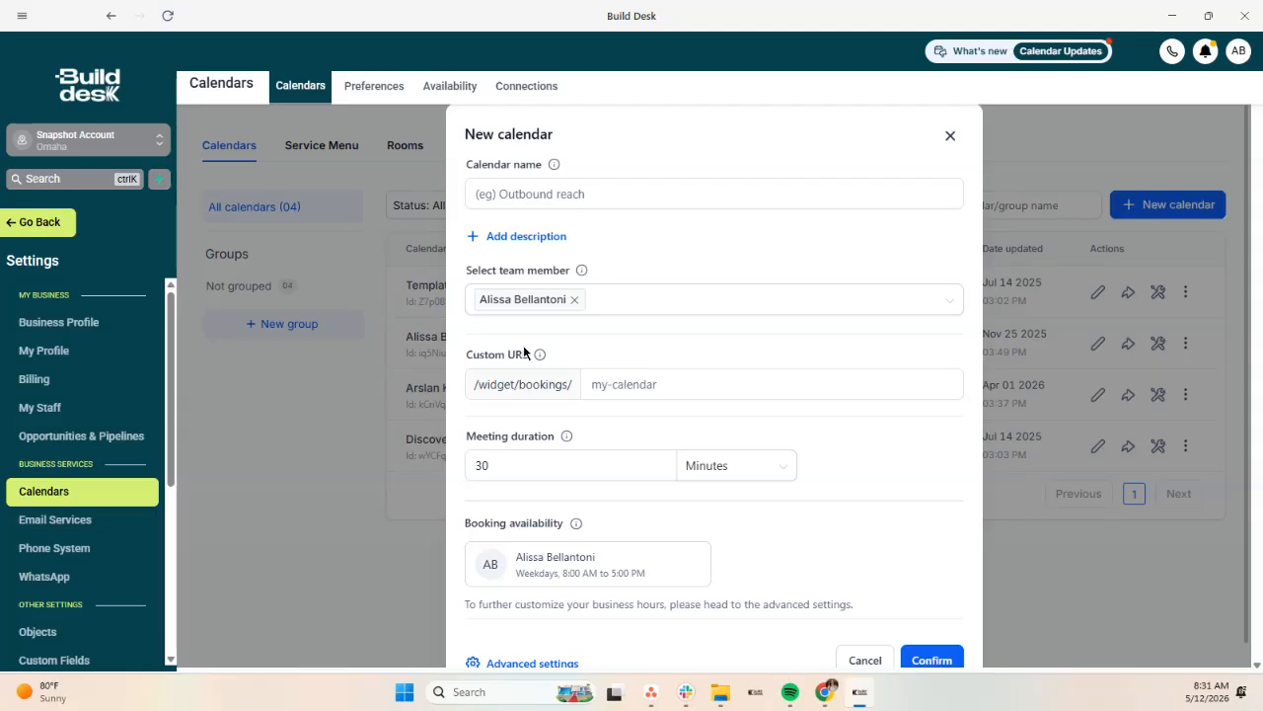
left_click(604, 194)
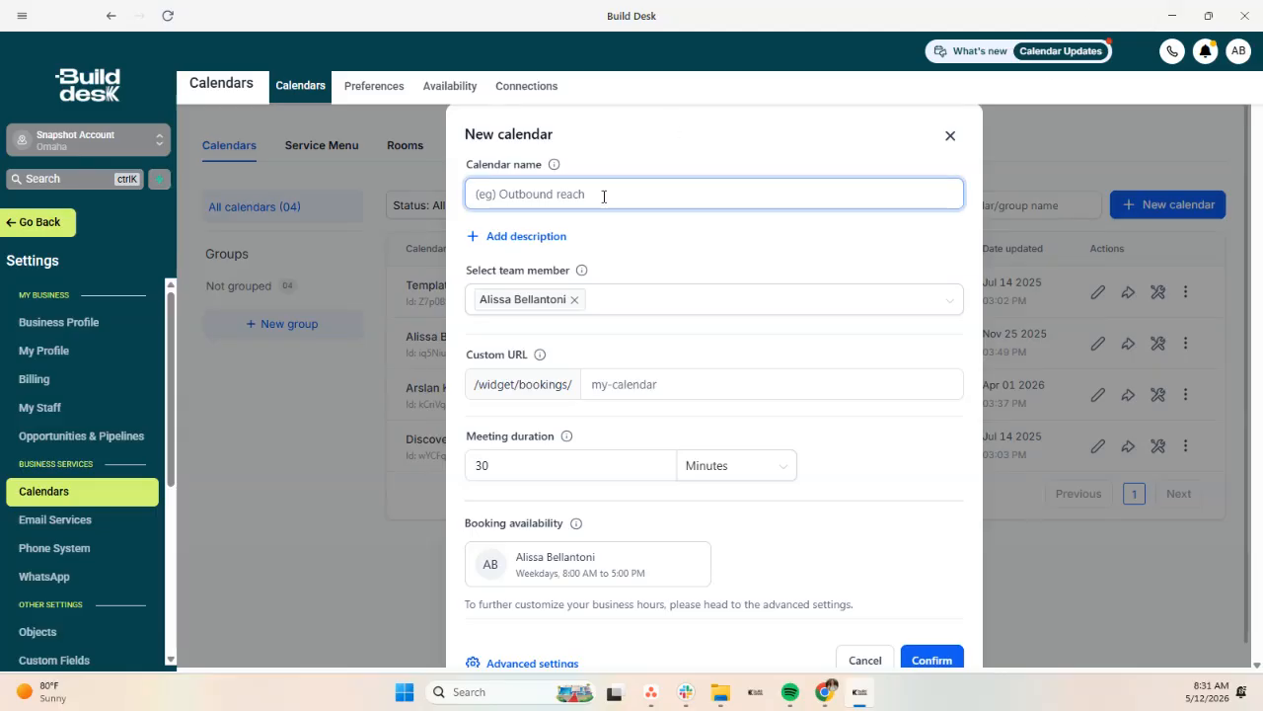
type("Client Call")
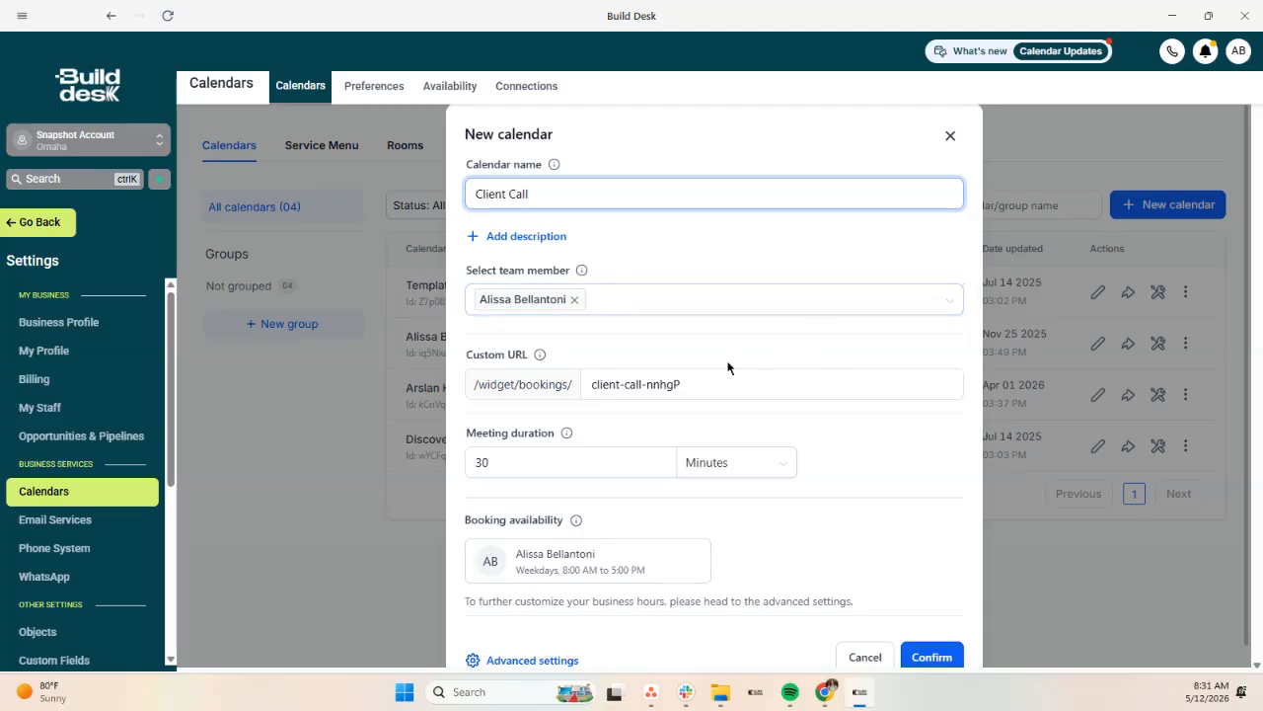
scroll(632, 357, "down", 1)
left_click(609, 357)
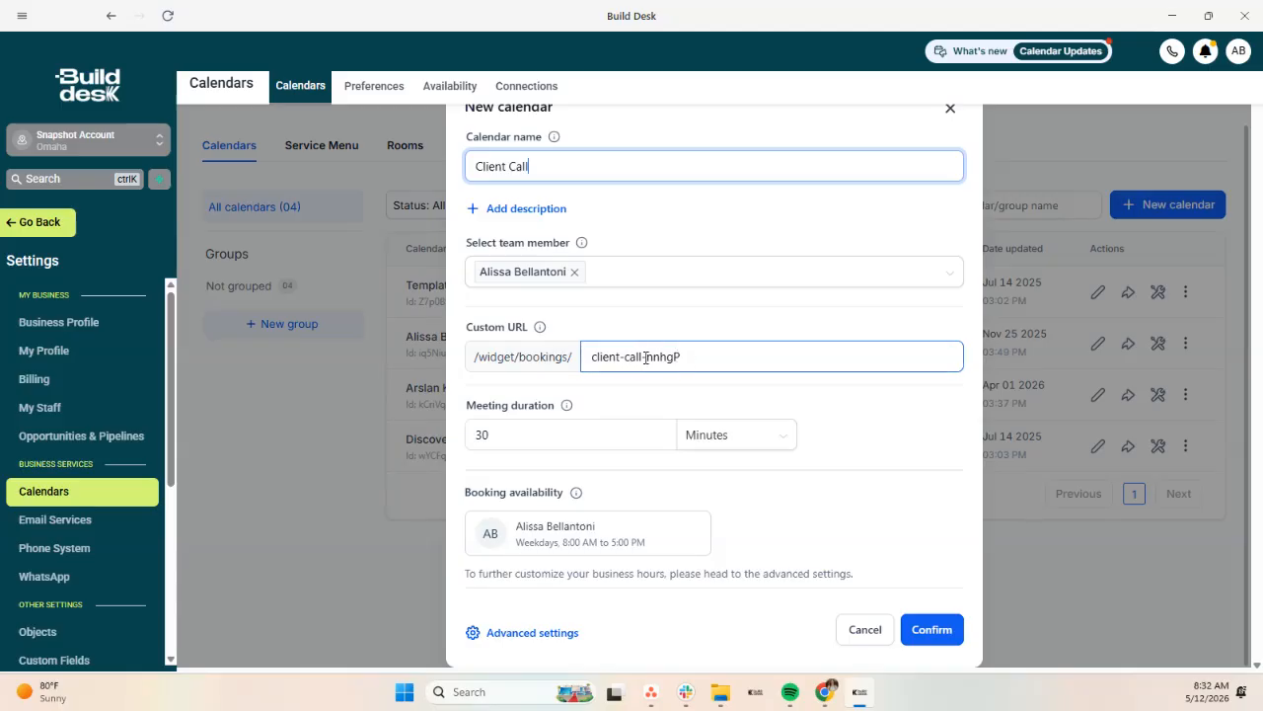
left_click_drag(641, 356, 737, 359)
key("BackSpace")
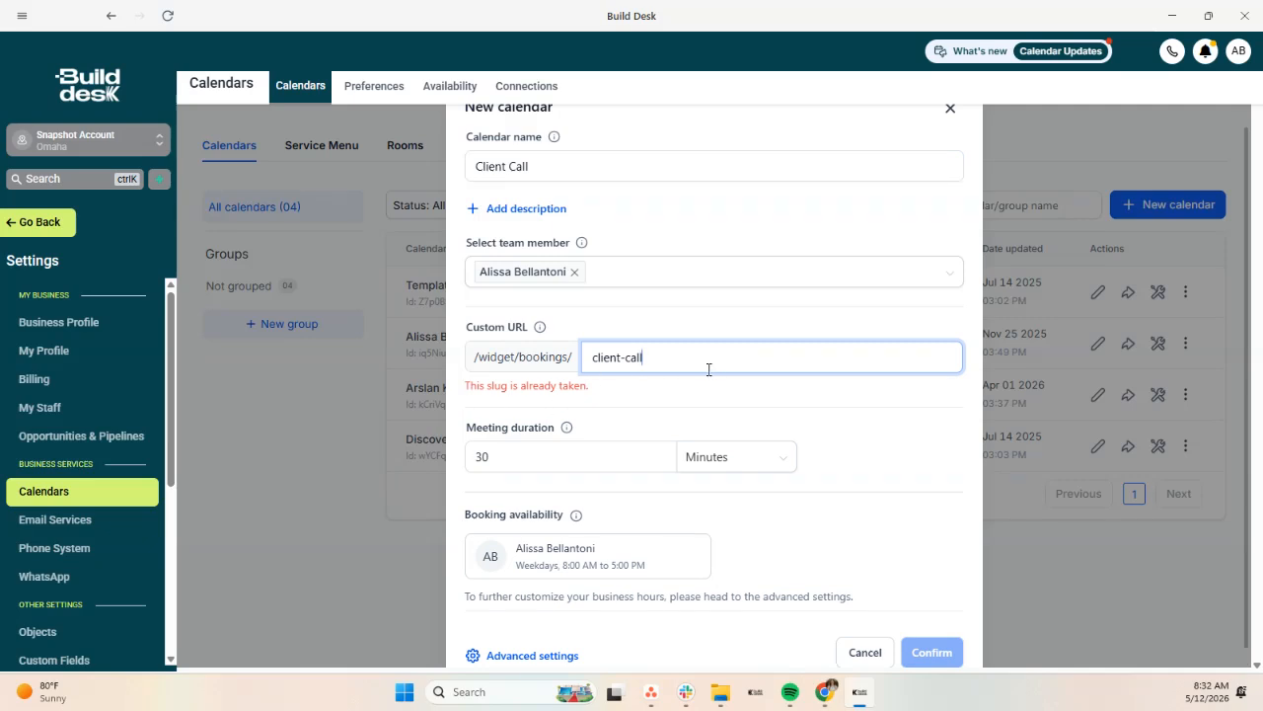
type("-1234")
left_click(882, 409)
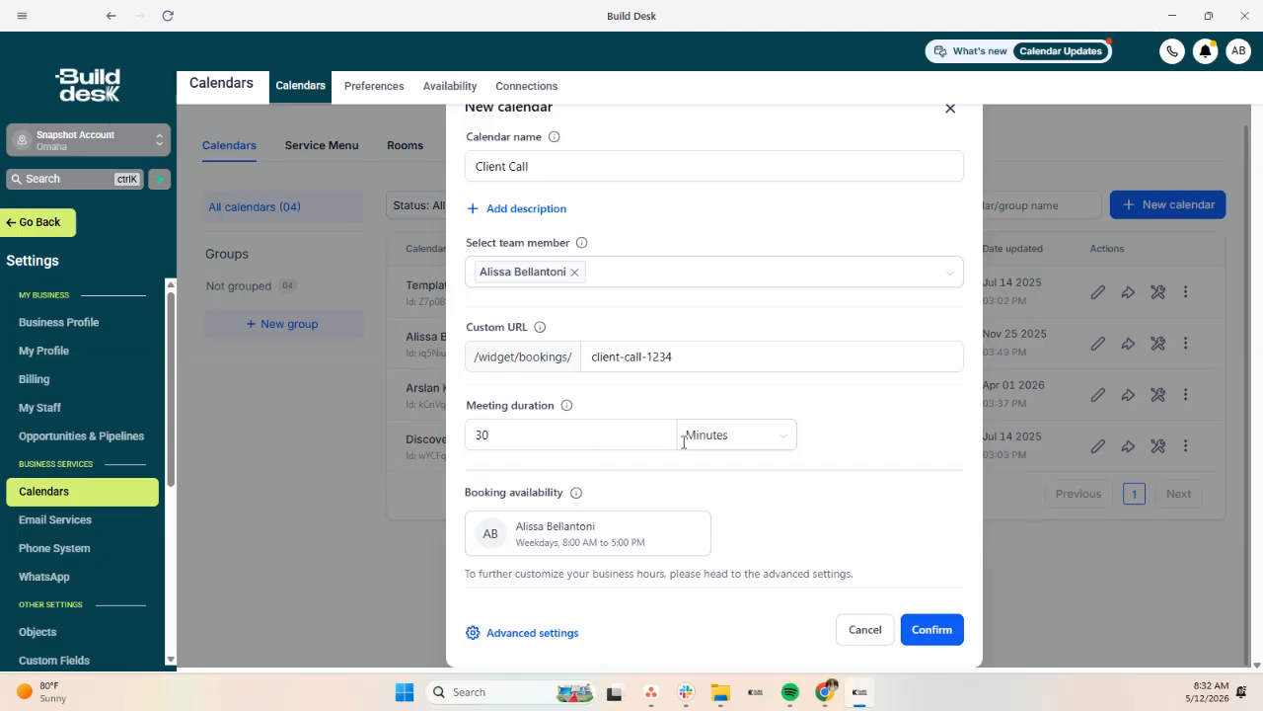
left_click(553, 635)
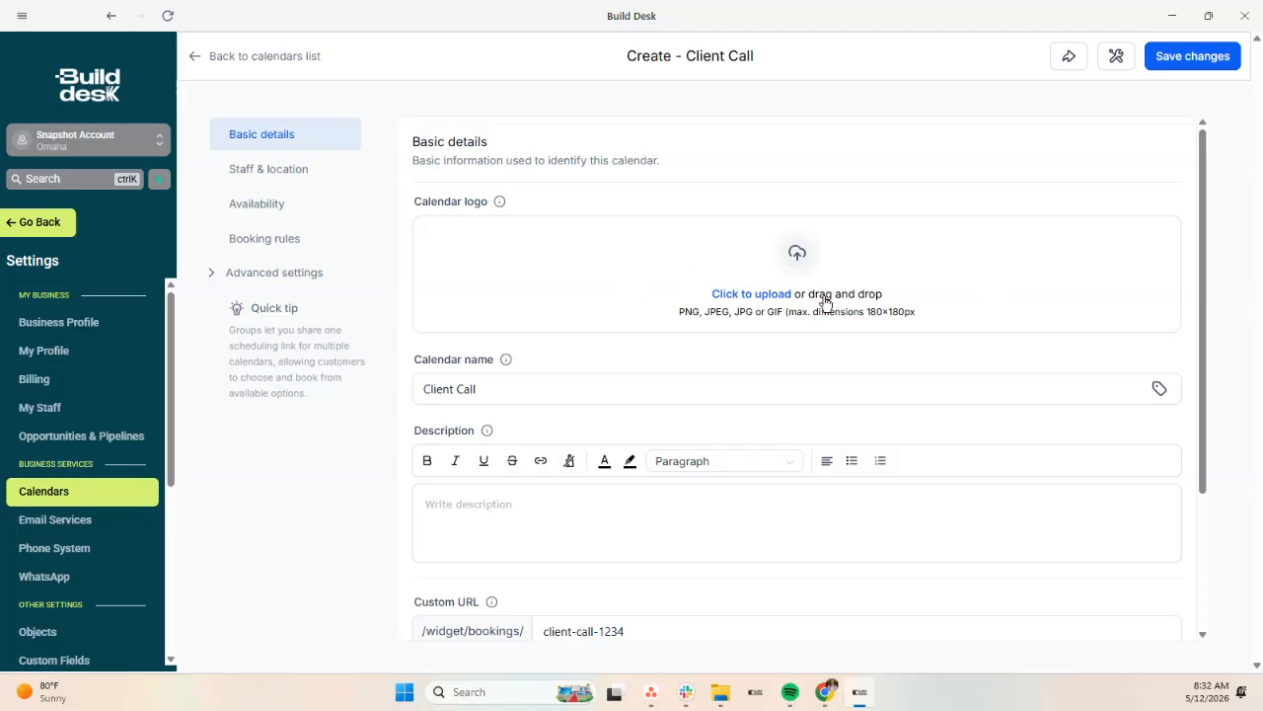
Step: Review the Client Call name and the empty calendar group list
scroll(647, 303, "down", 1)
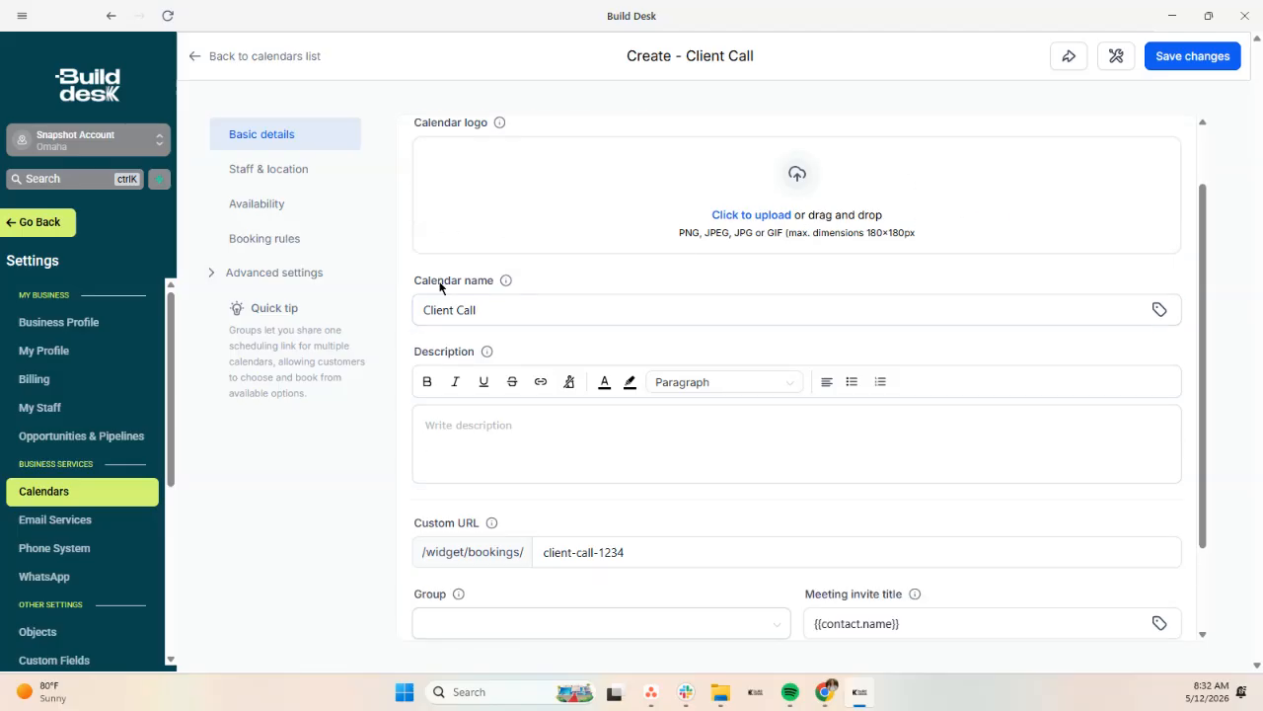
left_click(542, 315)
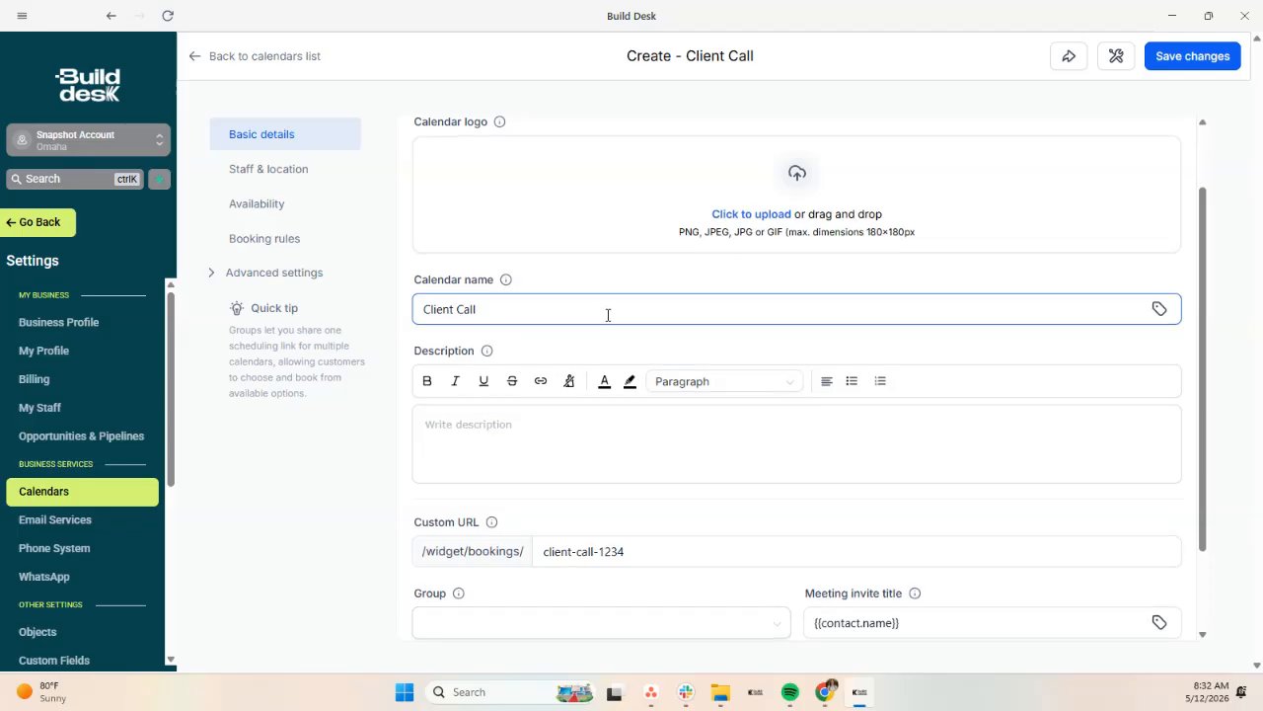
scroll(430, 332, "down", 2)
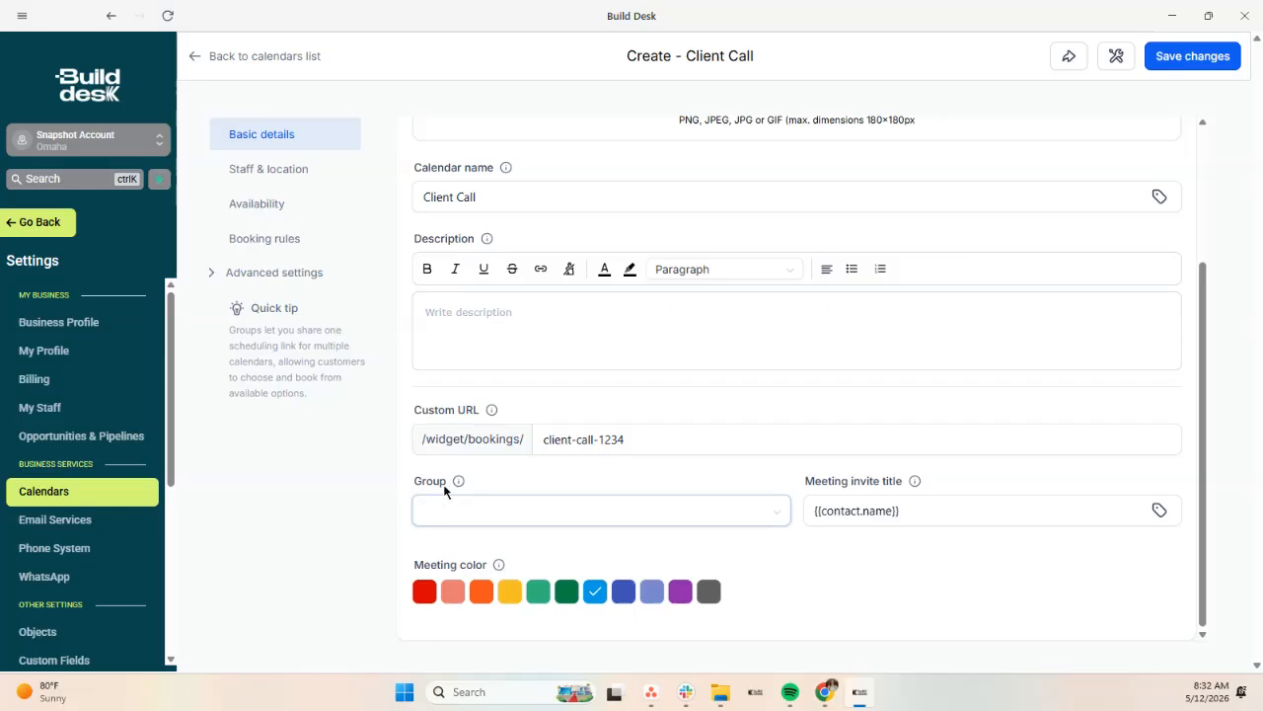
left_click(446, 518)
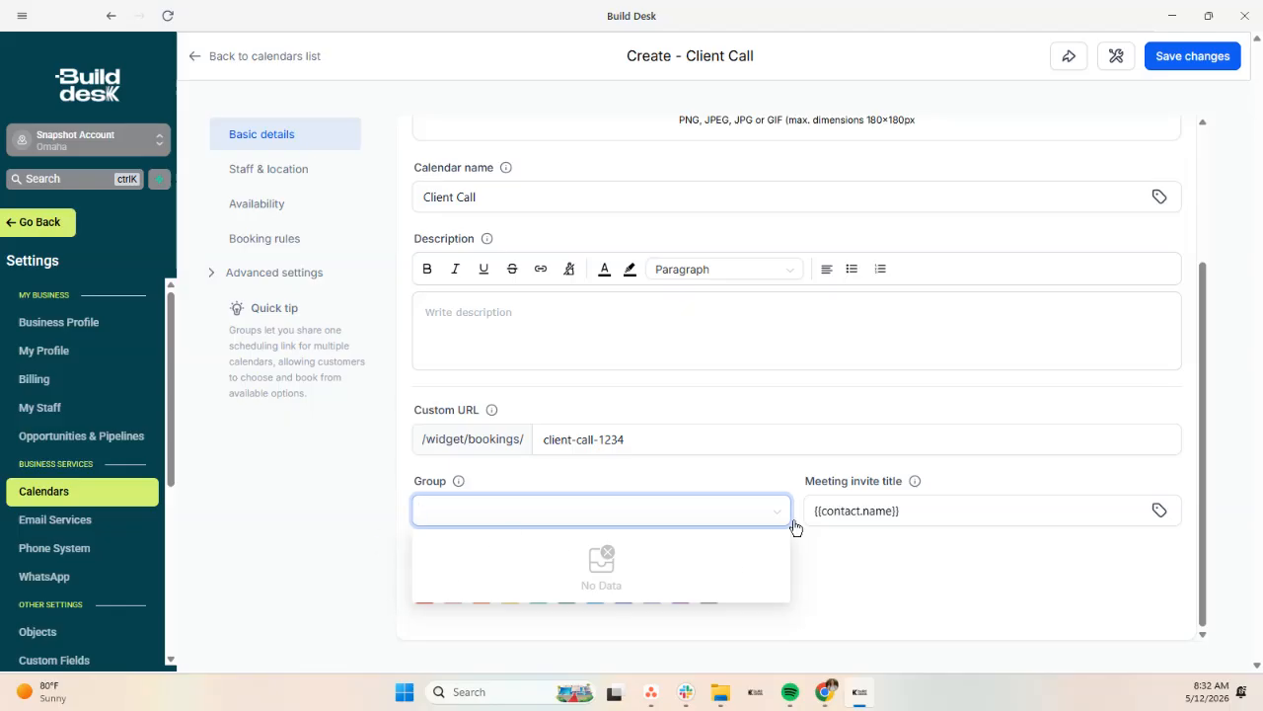
left_click(396, 376)
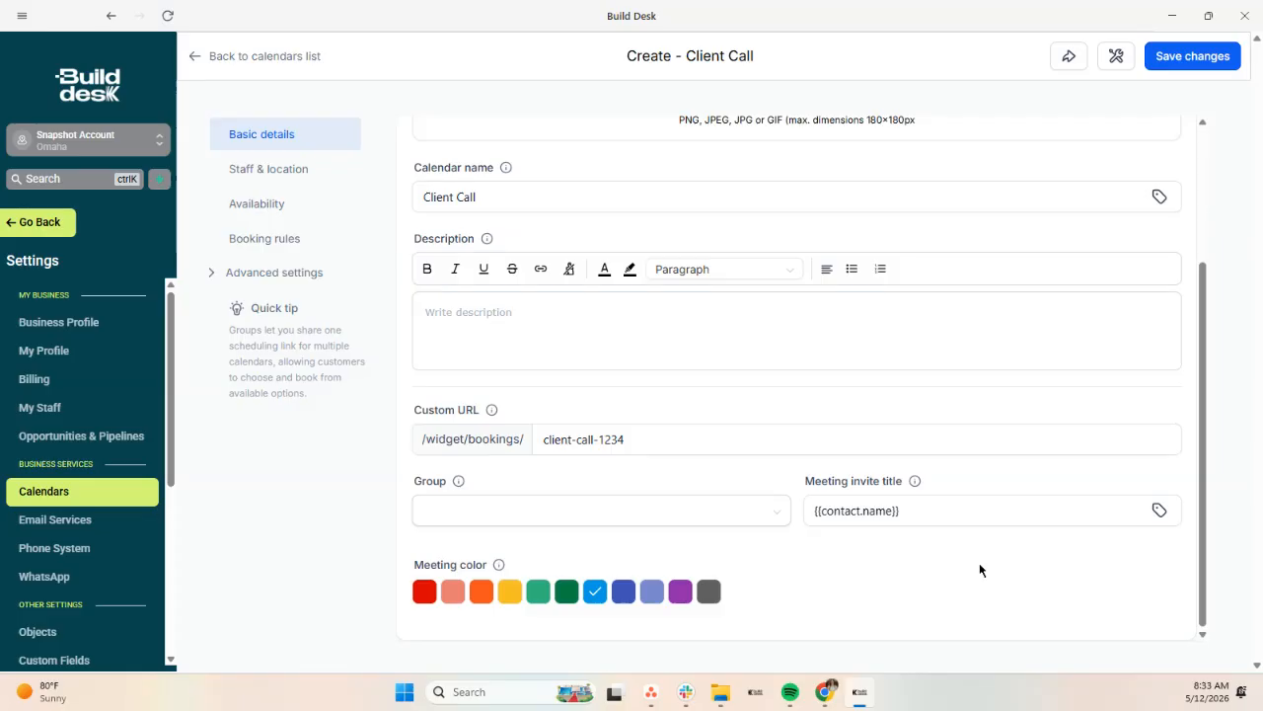
Step: Set the meeting invite title to 'Client Call: {{contact.name}}' and the meeting colour to purple
left_click(893, 510)
left_click(980, 512)
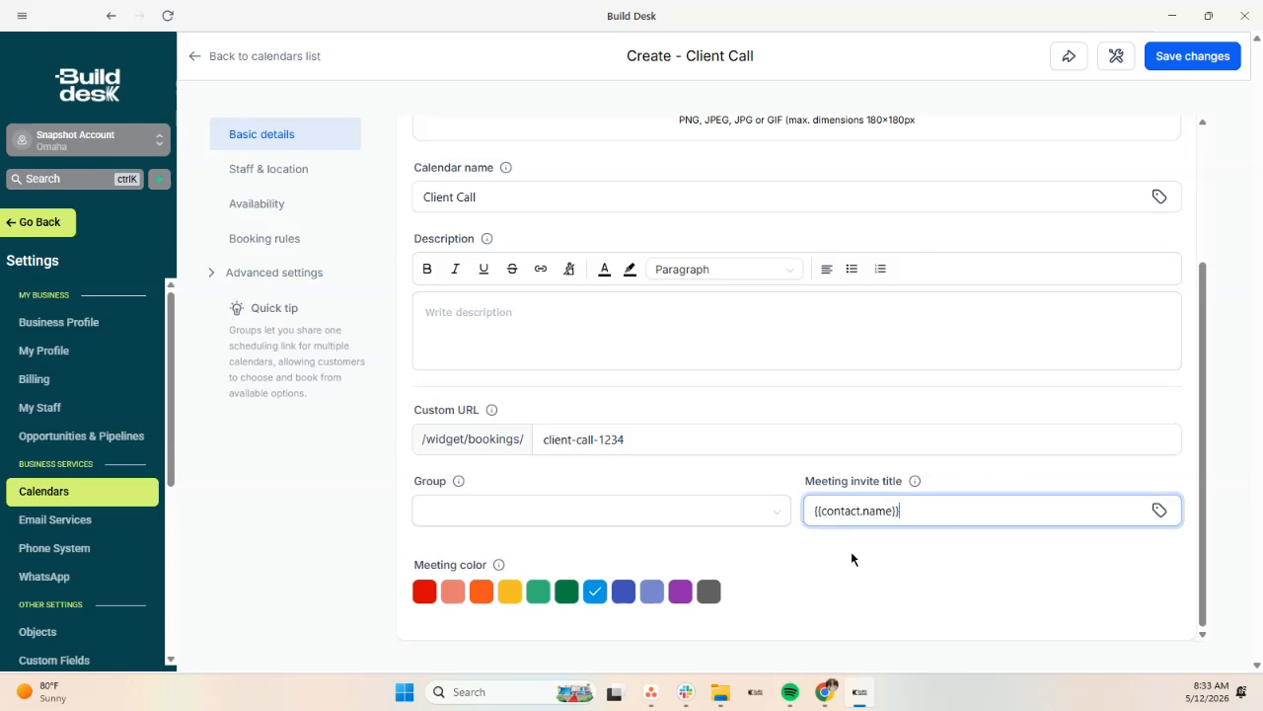
key("Left")
key("Home")
type("CLient")
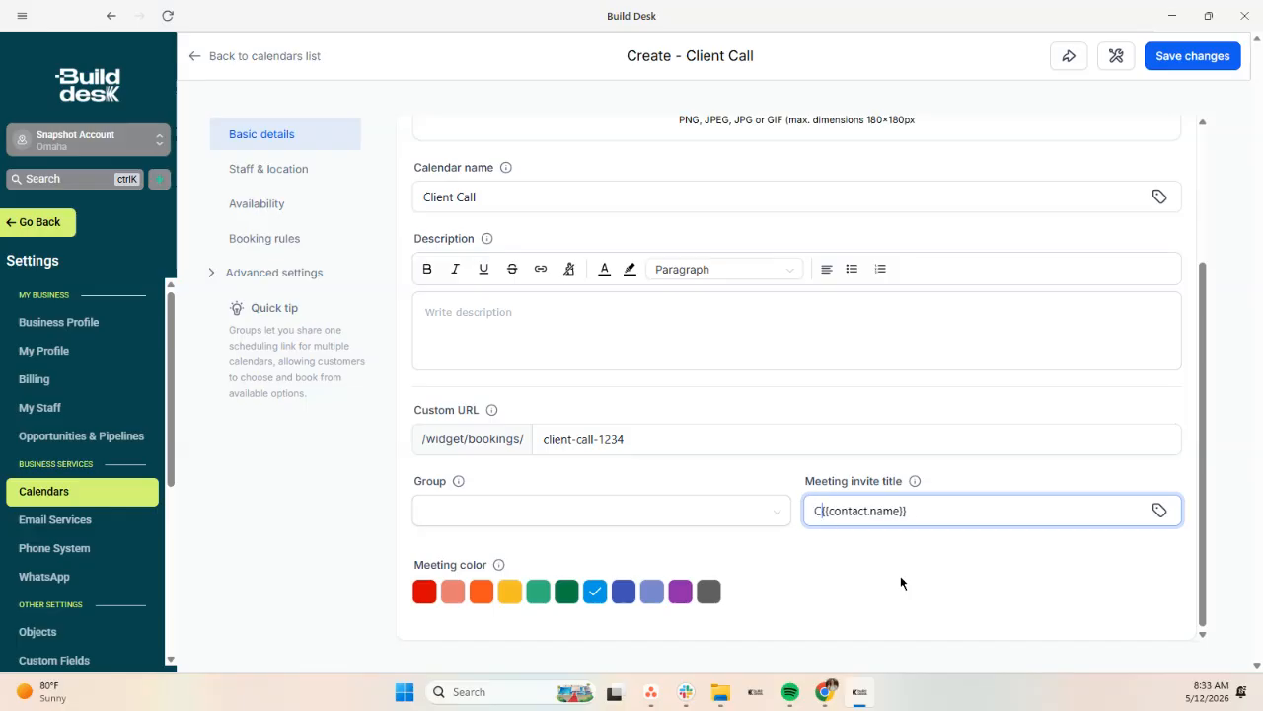
key("BackSpace")
key("BackSpace")
key("BackSpace")
key("BackSpace")
key("BackSpace")
type("lient Call:")
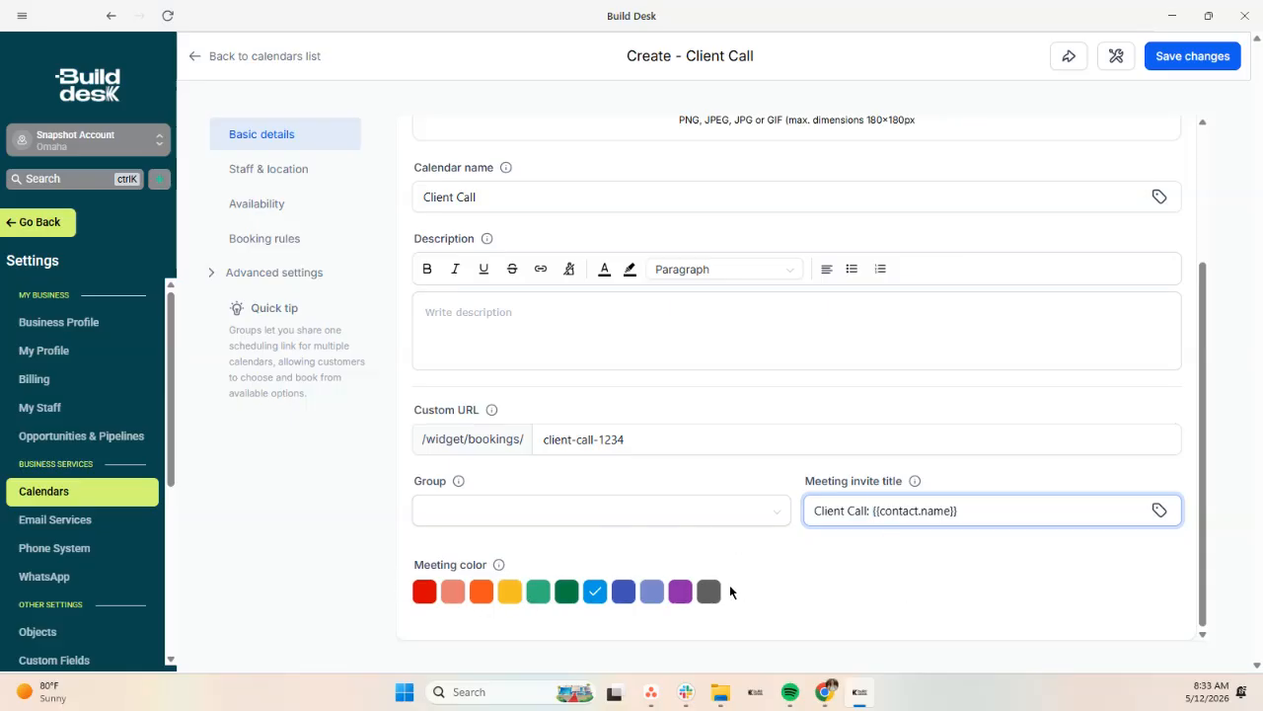
left_click(680, 591)
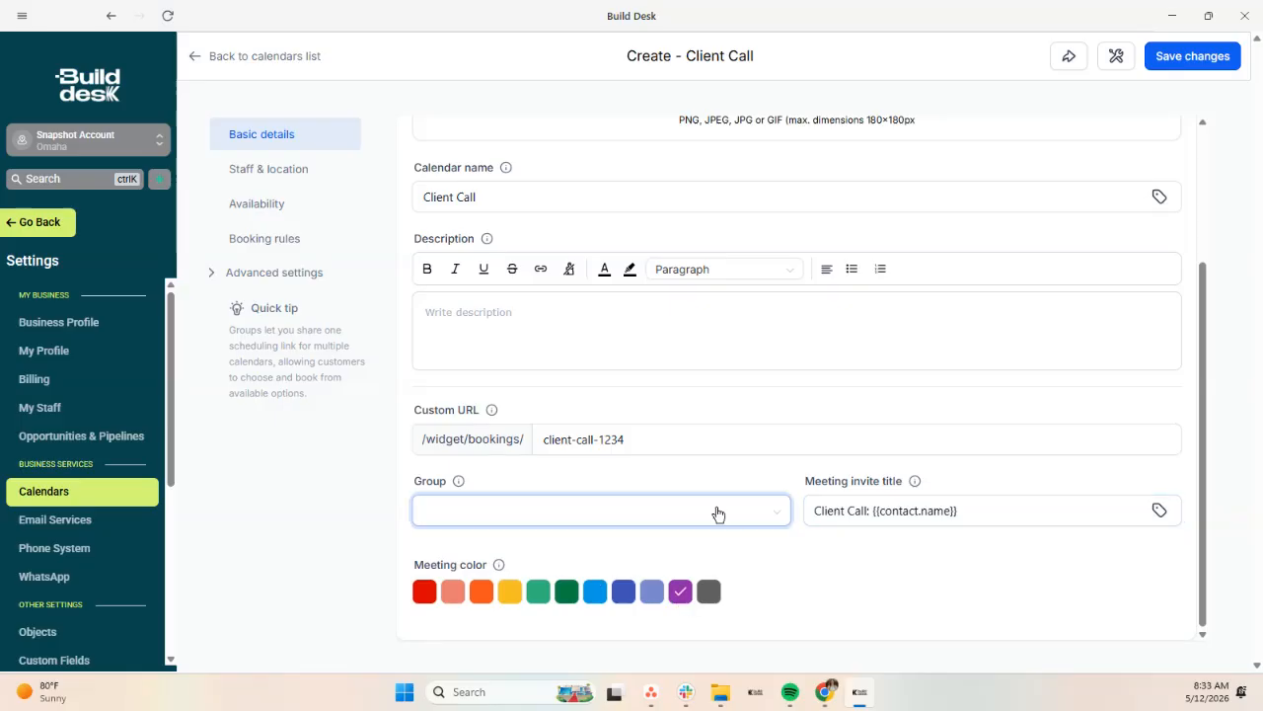
scroll(514, 326, "up", 3)
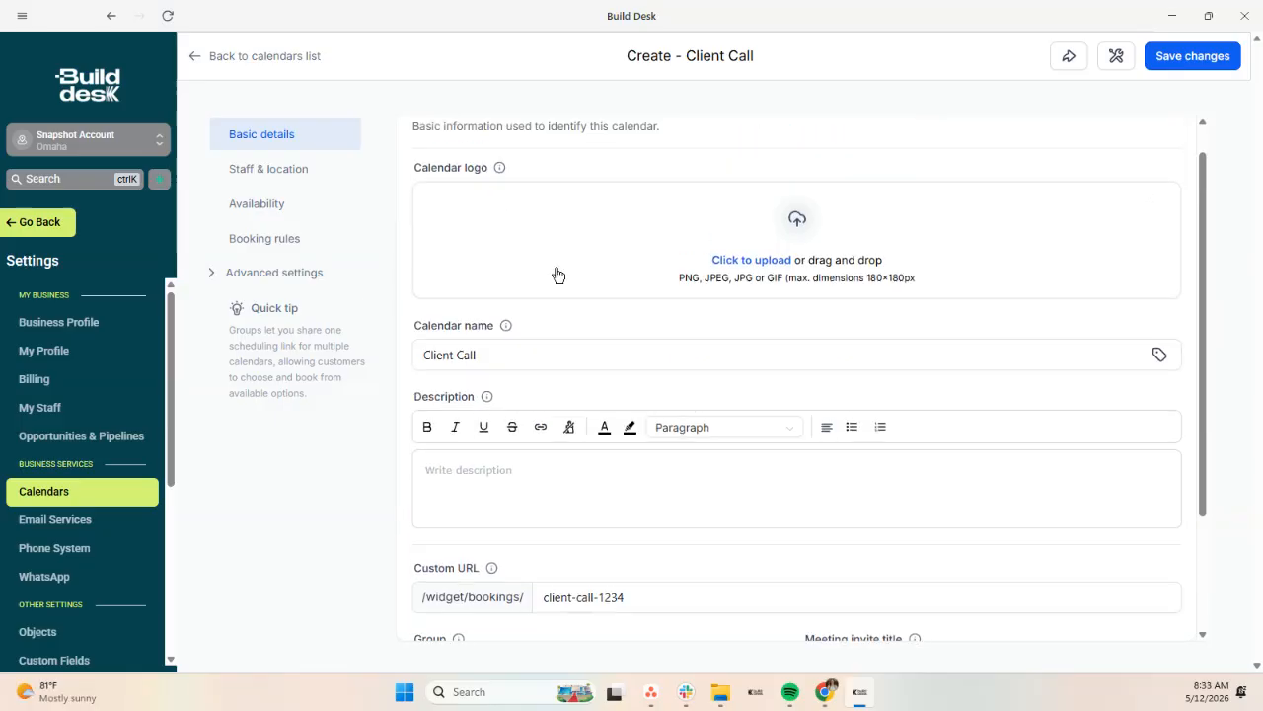
Step: Try Zoom as the meeting location, keep Custom since Zoom isn't connected, then view Availability
left_click(264, 169)
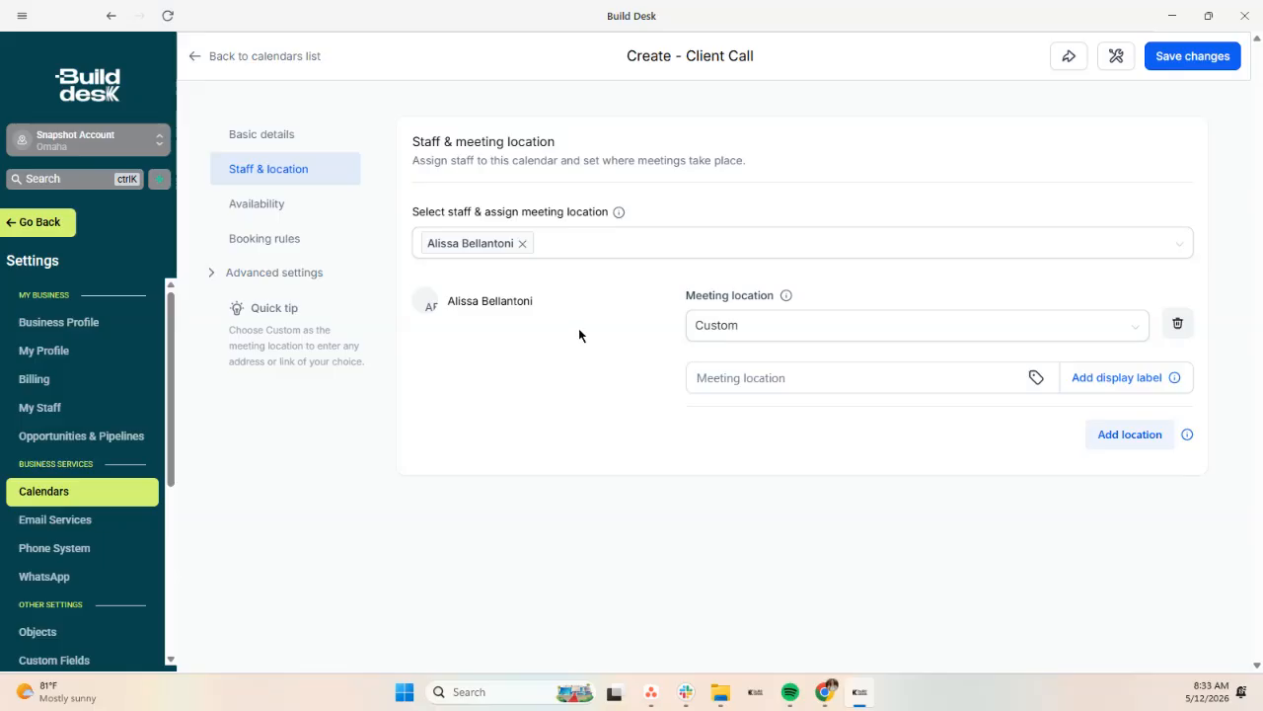
left_click(869, 324)
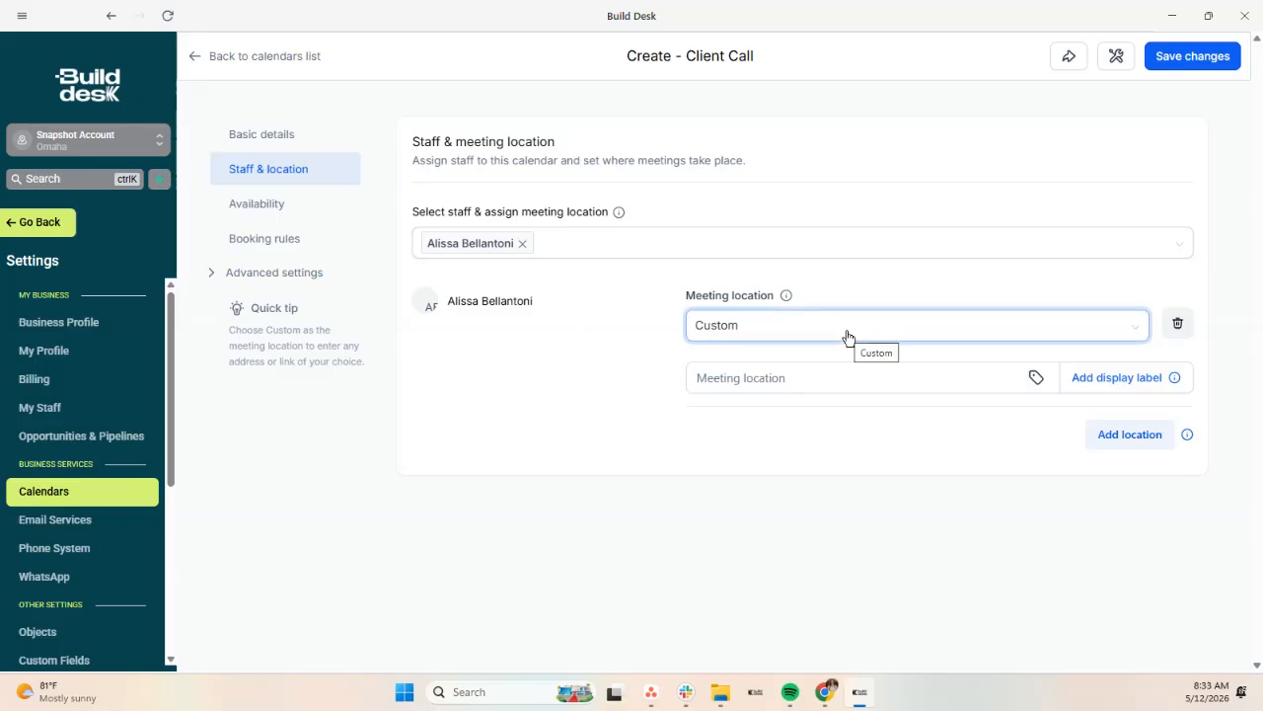
left_click(845, 335)
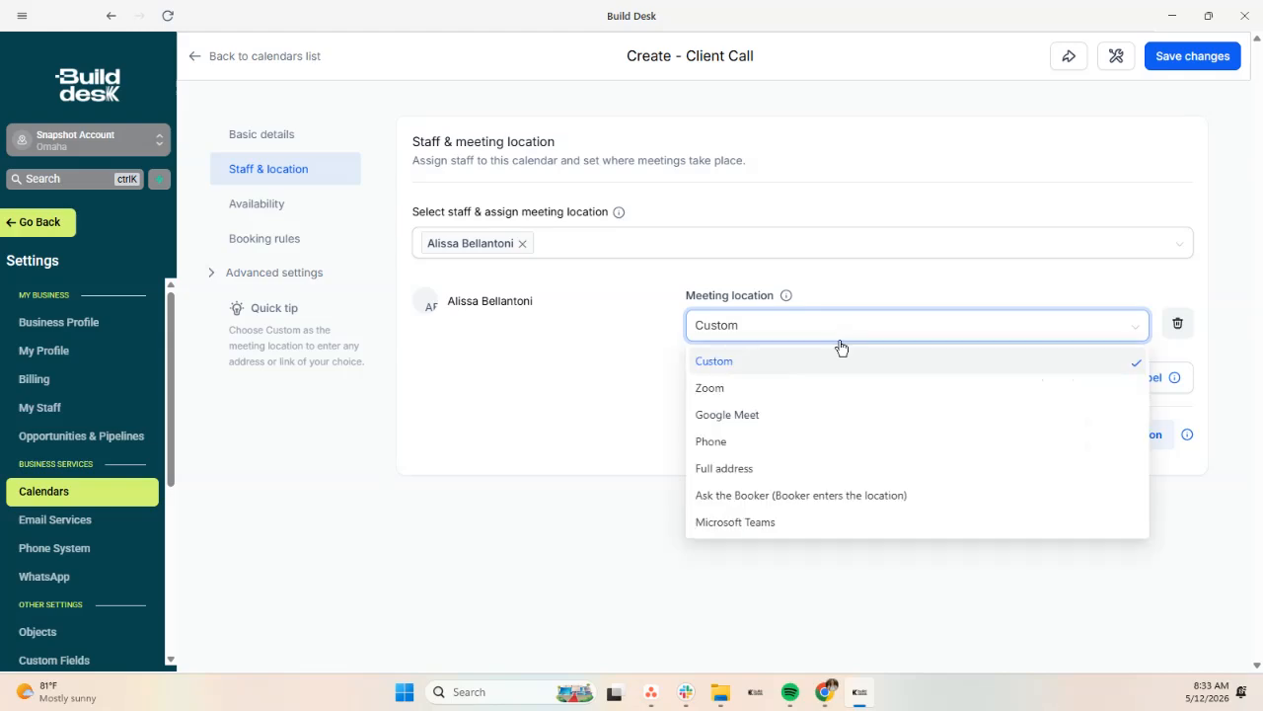
left_click(720, 390)
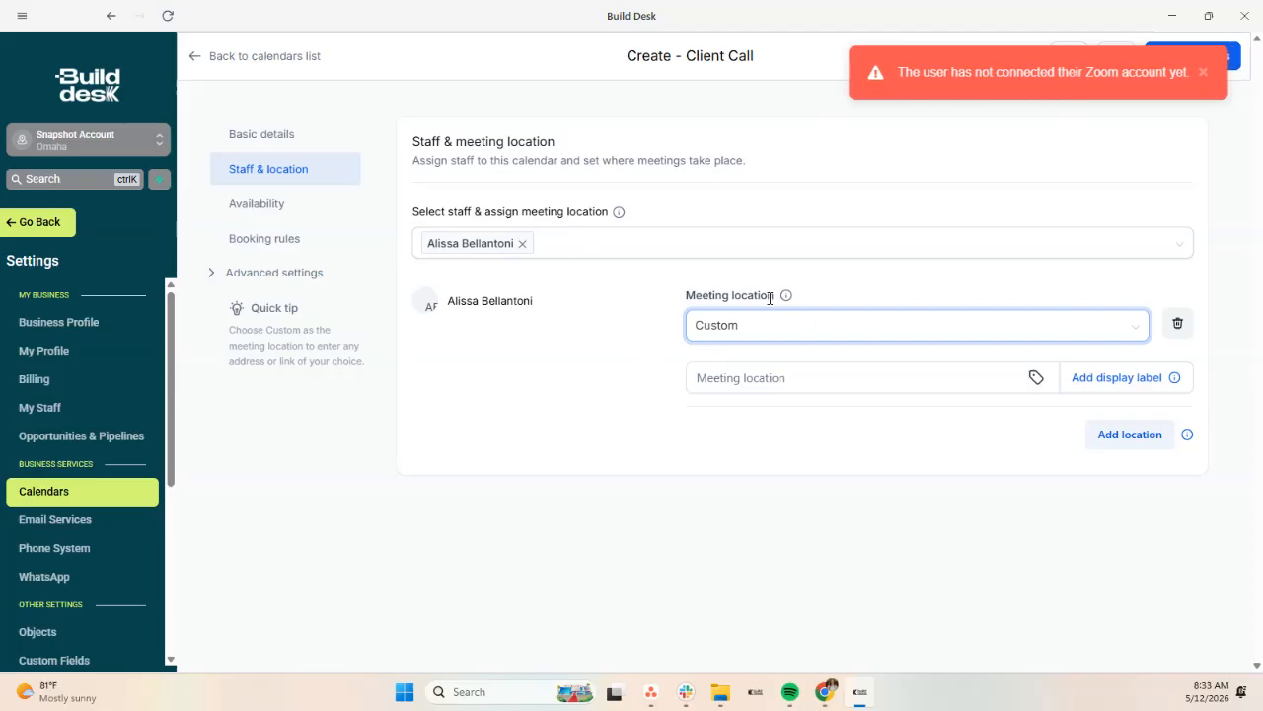
left_click(846, 328)
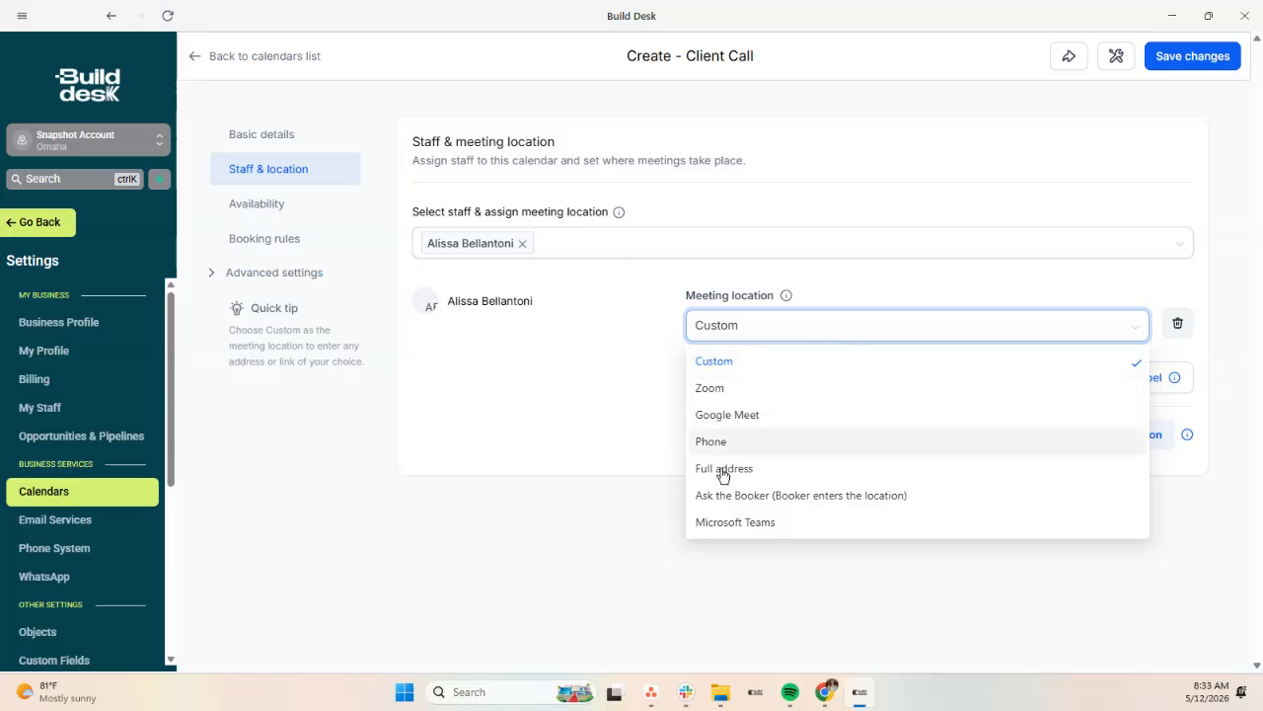
left_click(518, 396)
left_click(273, 207)
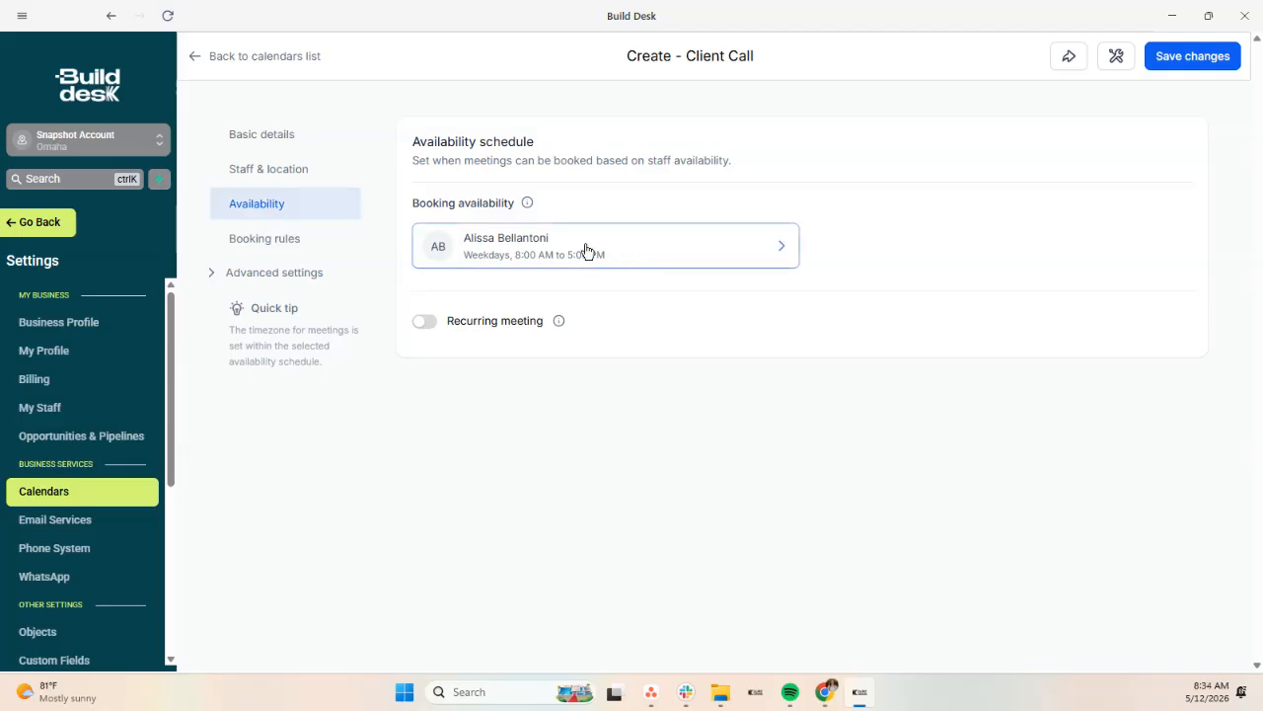
left_click(655, 254)
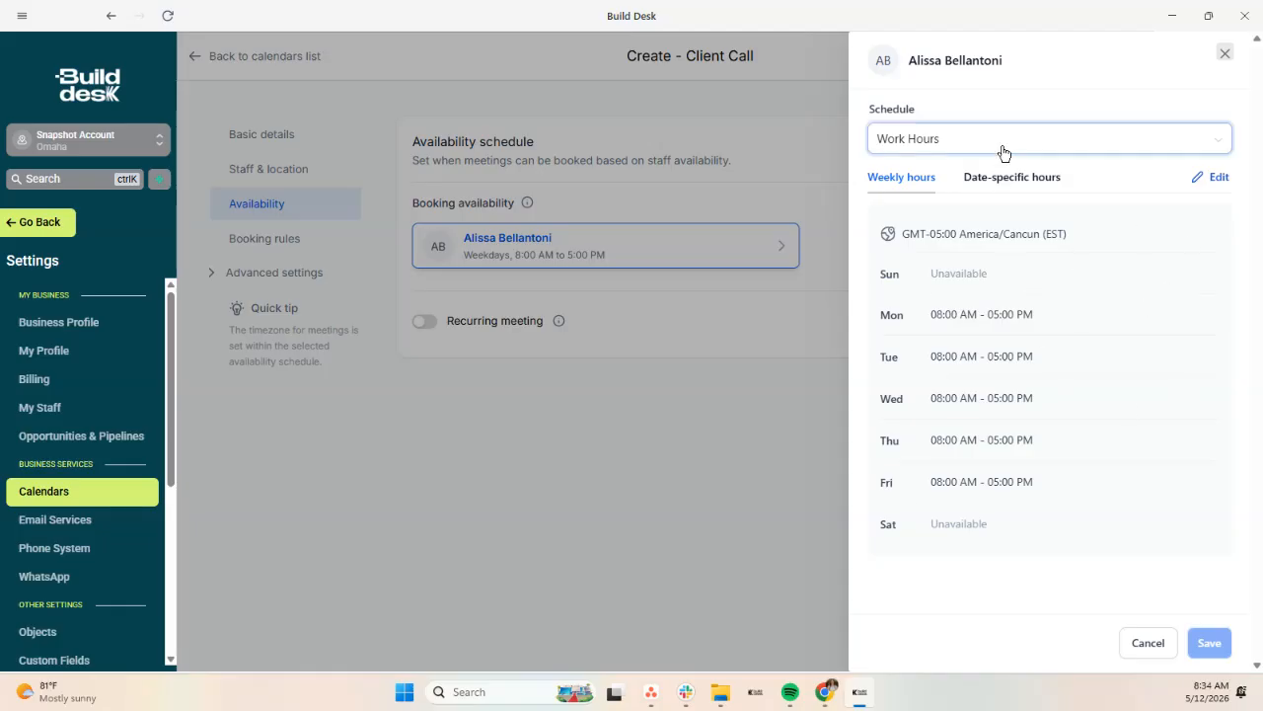
left_click(1194, 150)
left_click(1216, 177)
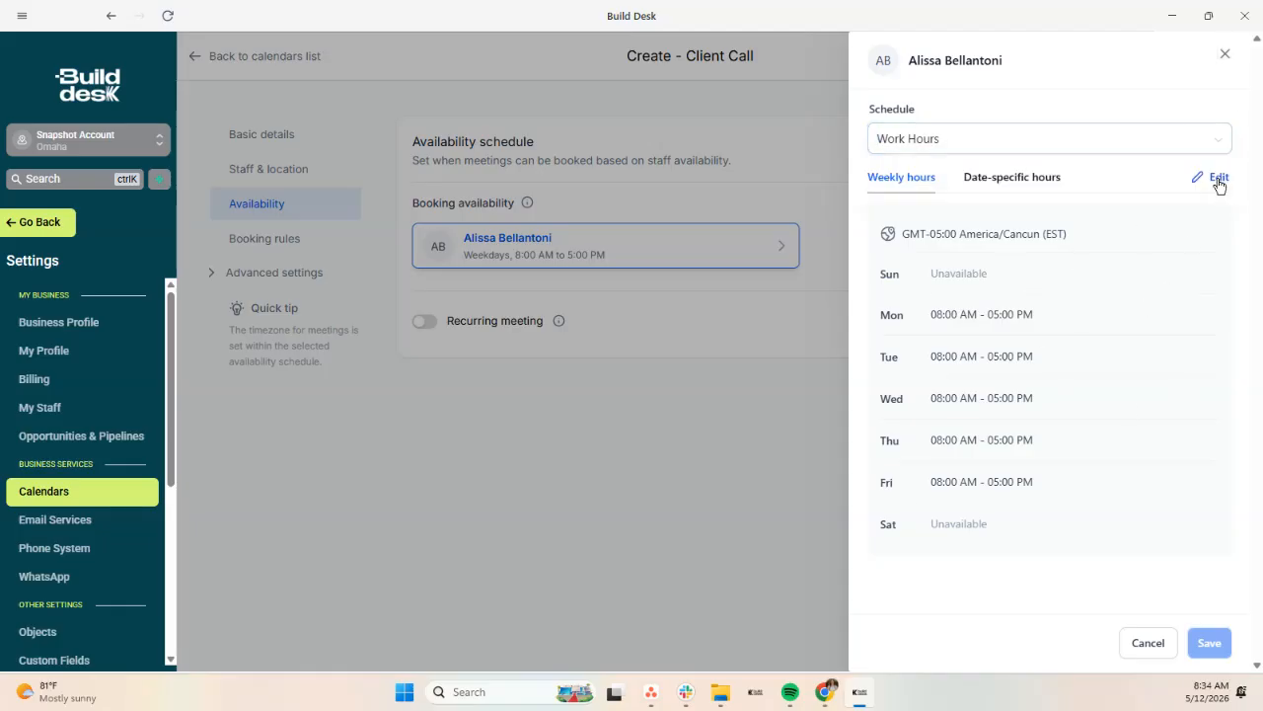
left_click(1218, 177)
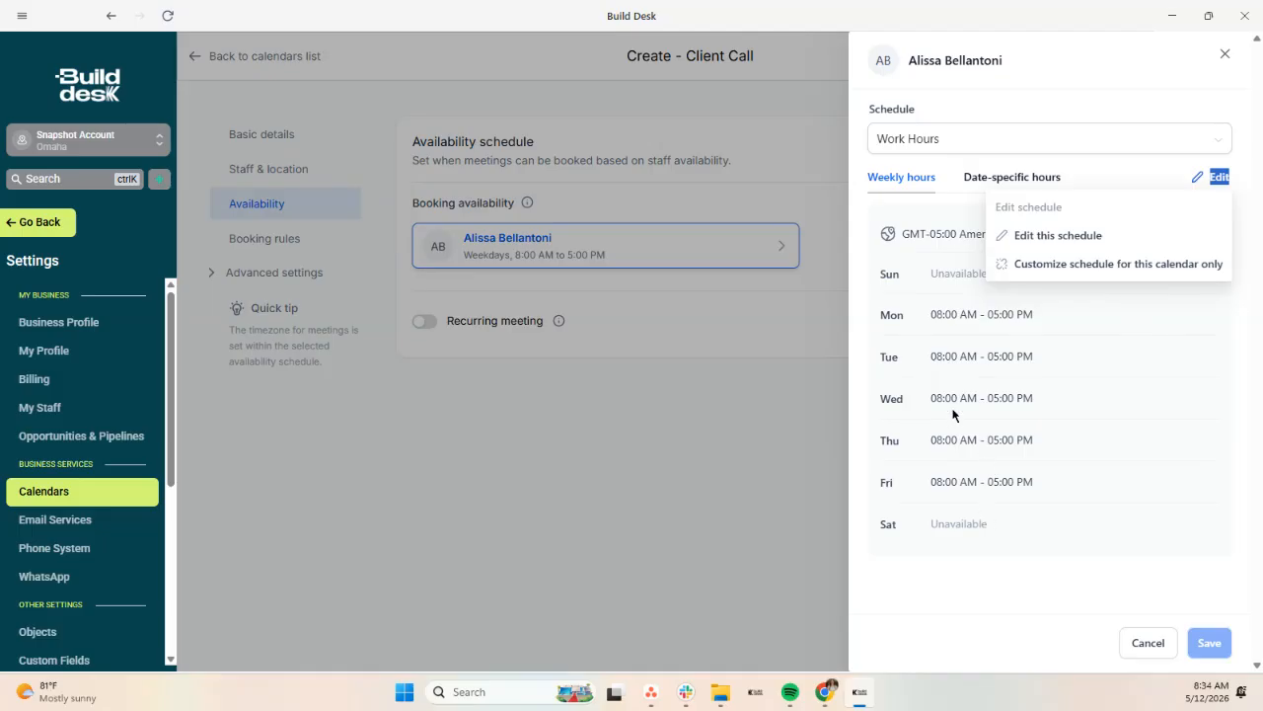
left_click(1019, 184)
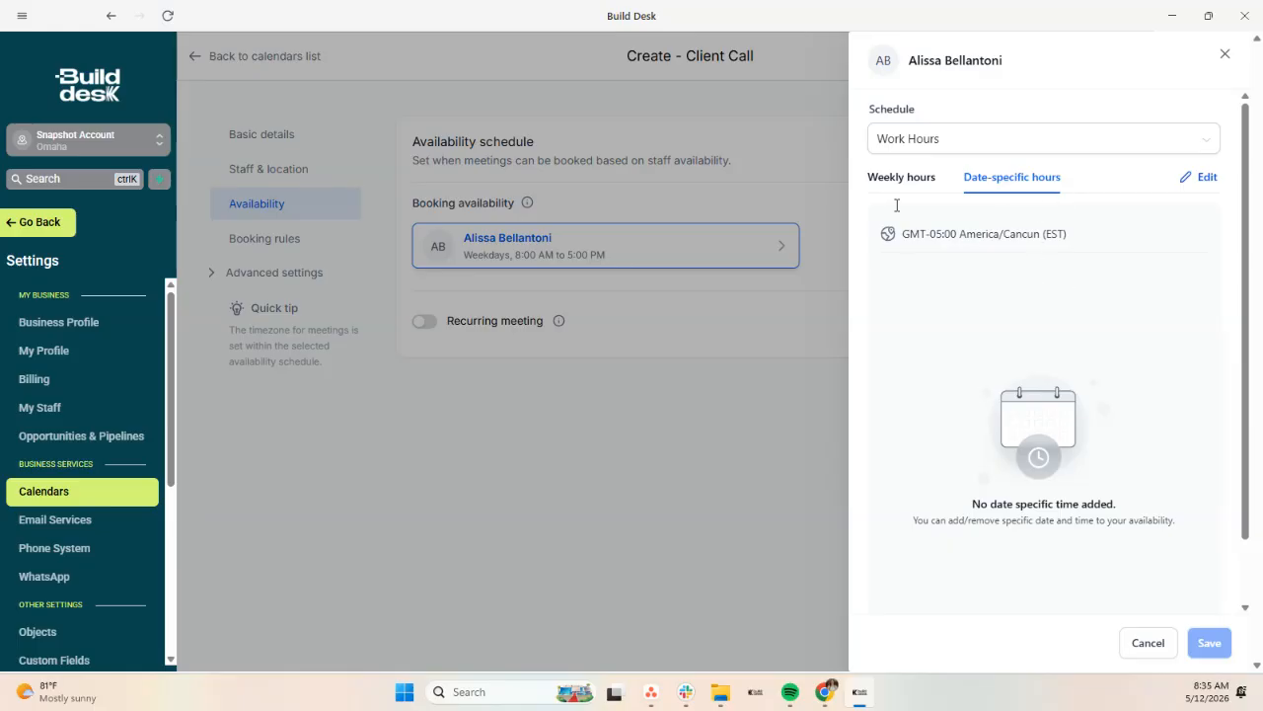
left_click(1147, 644)
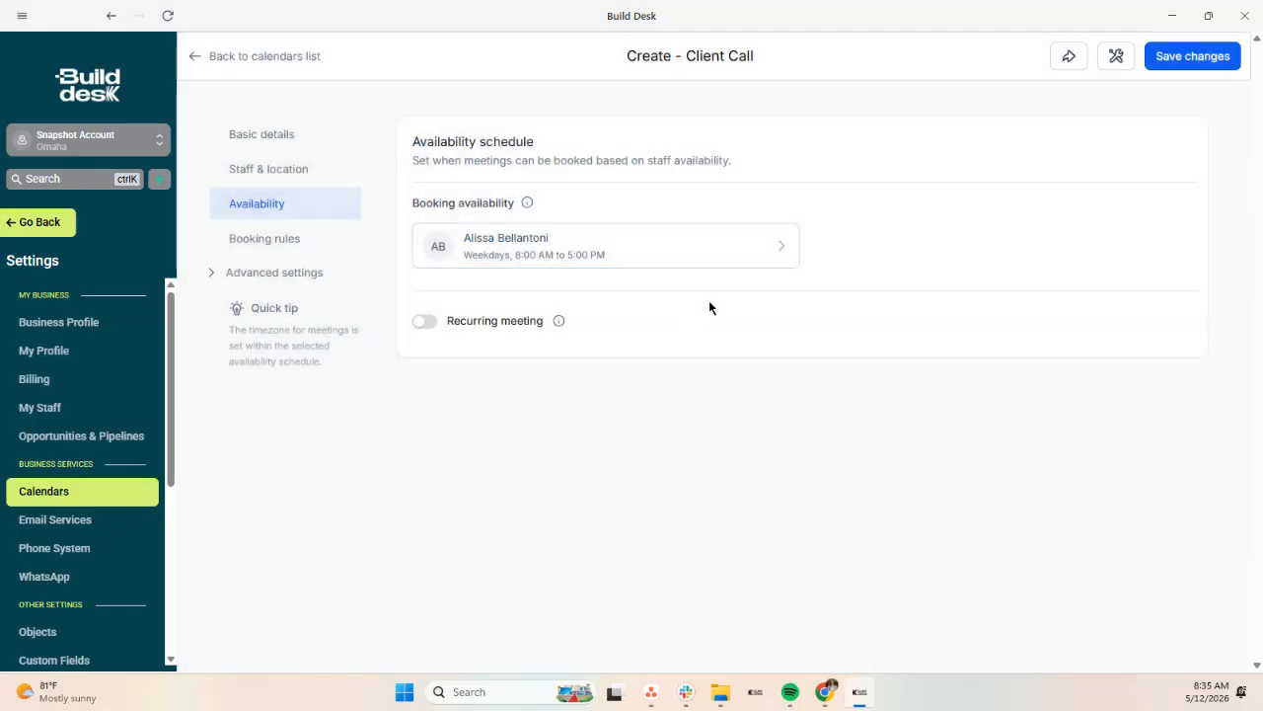
Step: Review the booking rules: 30-minute interval and duration, and minimum scheduling notice units
left_click(267, 239)
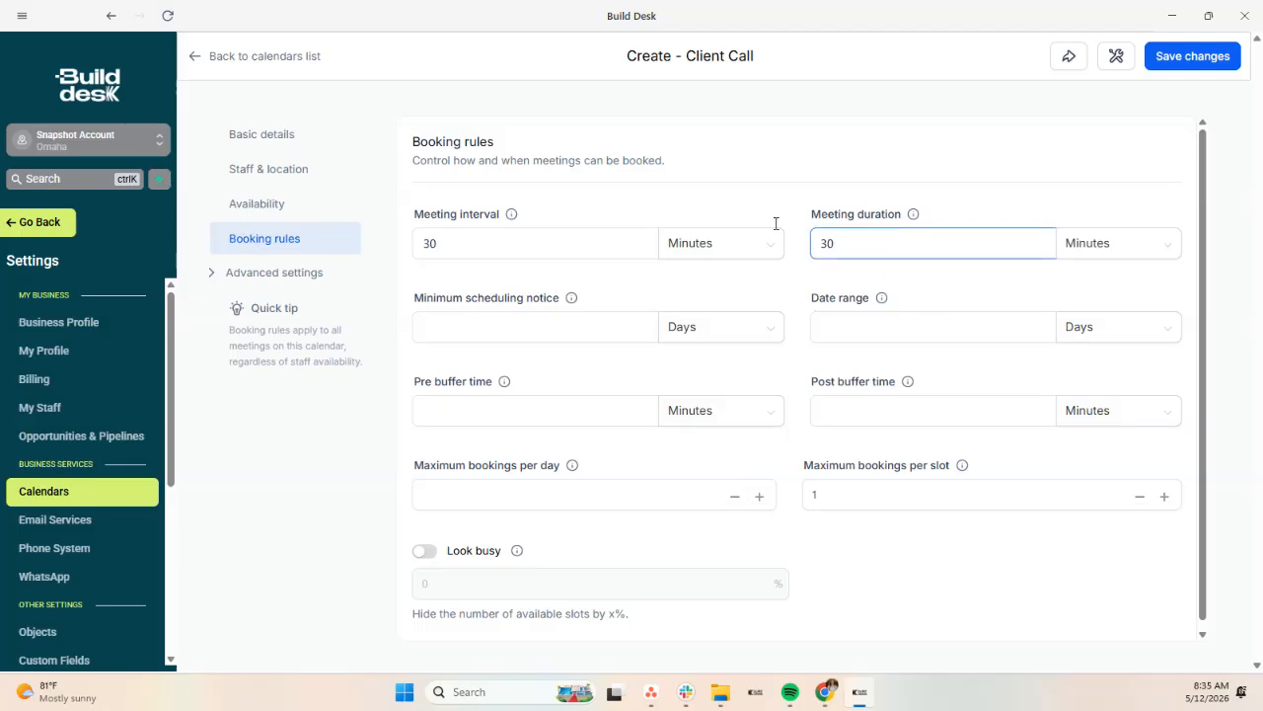
mouse_move(511, 217)
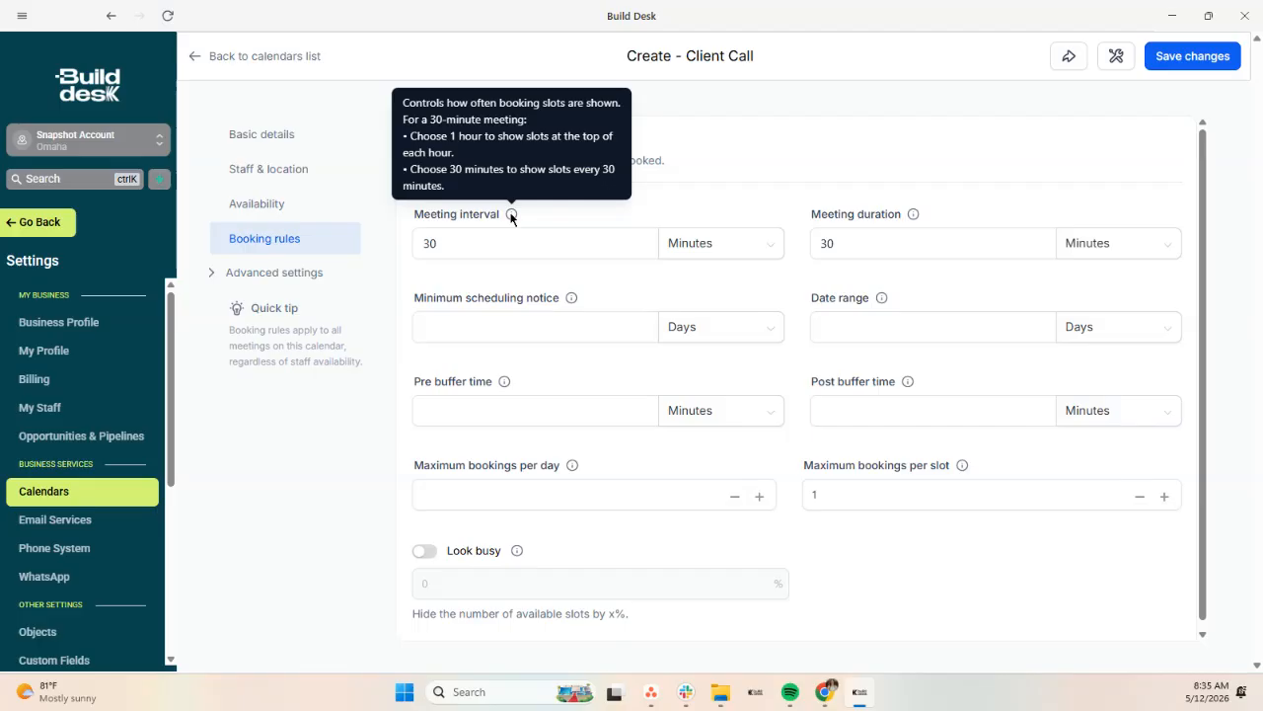
left_click(431, 247)
left_click(477, 318)
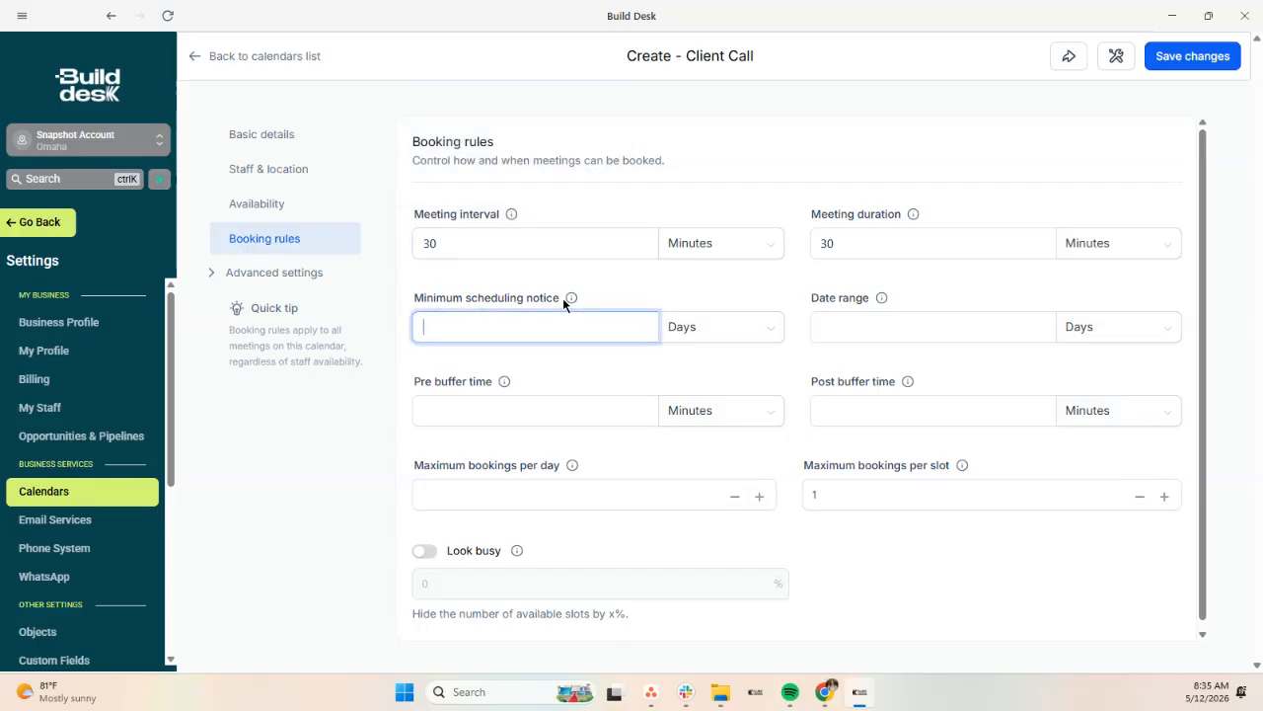
mouse_move(573, 301)
left_click(702, 338)
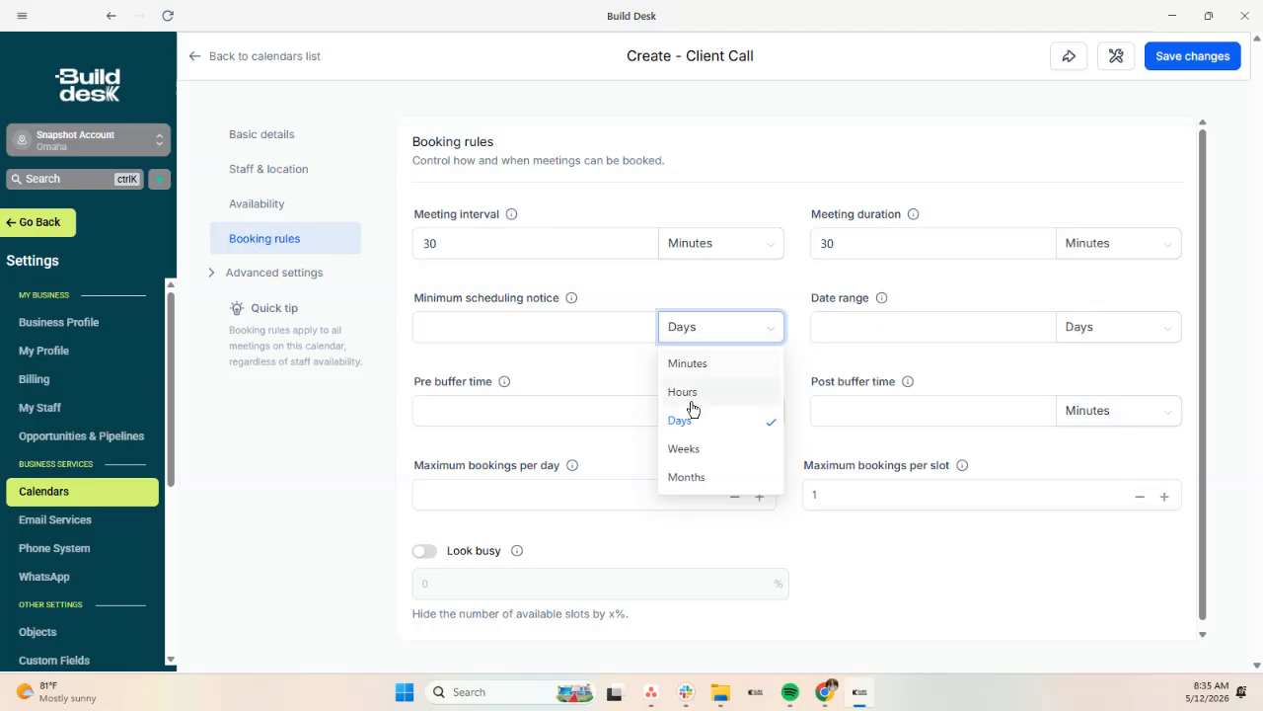
left_click(521, 321)
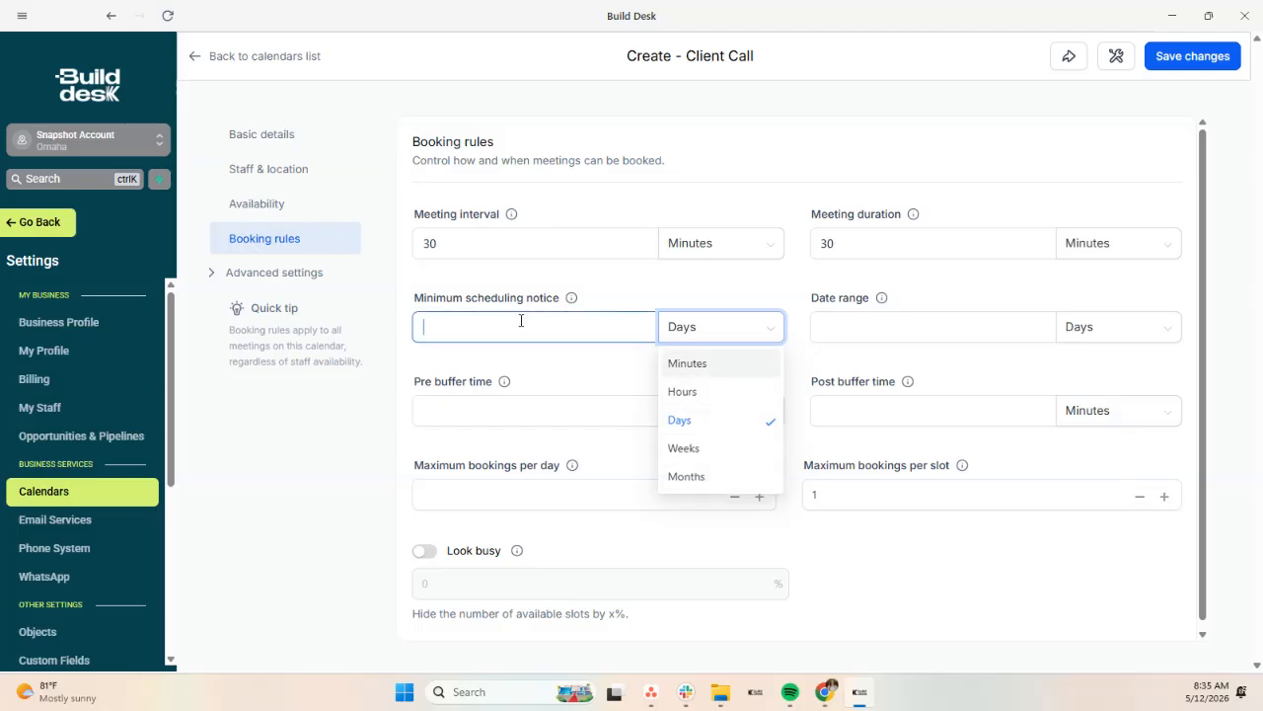
mouse_move(883, 300)
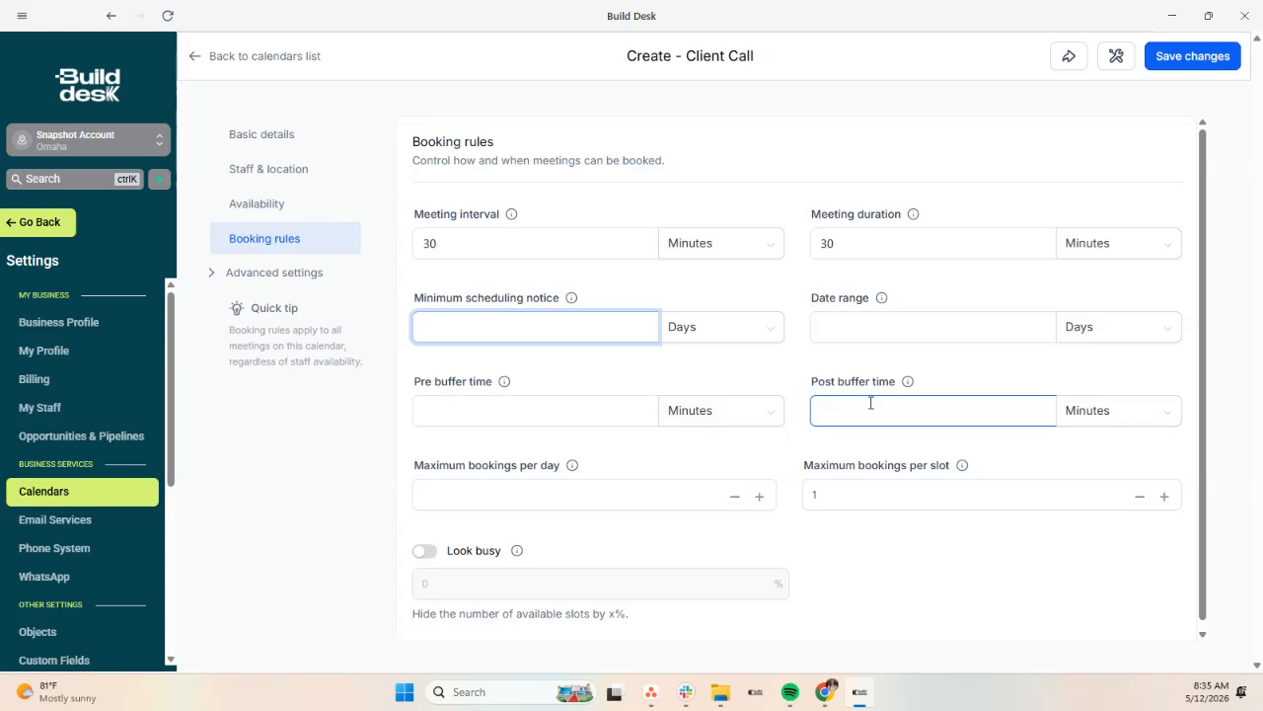
Step: Expand Advanced settings and open Form & confirmation
scroll(466, 508, "down", 1)
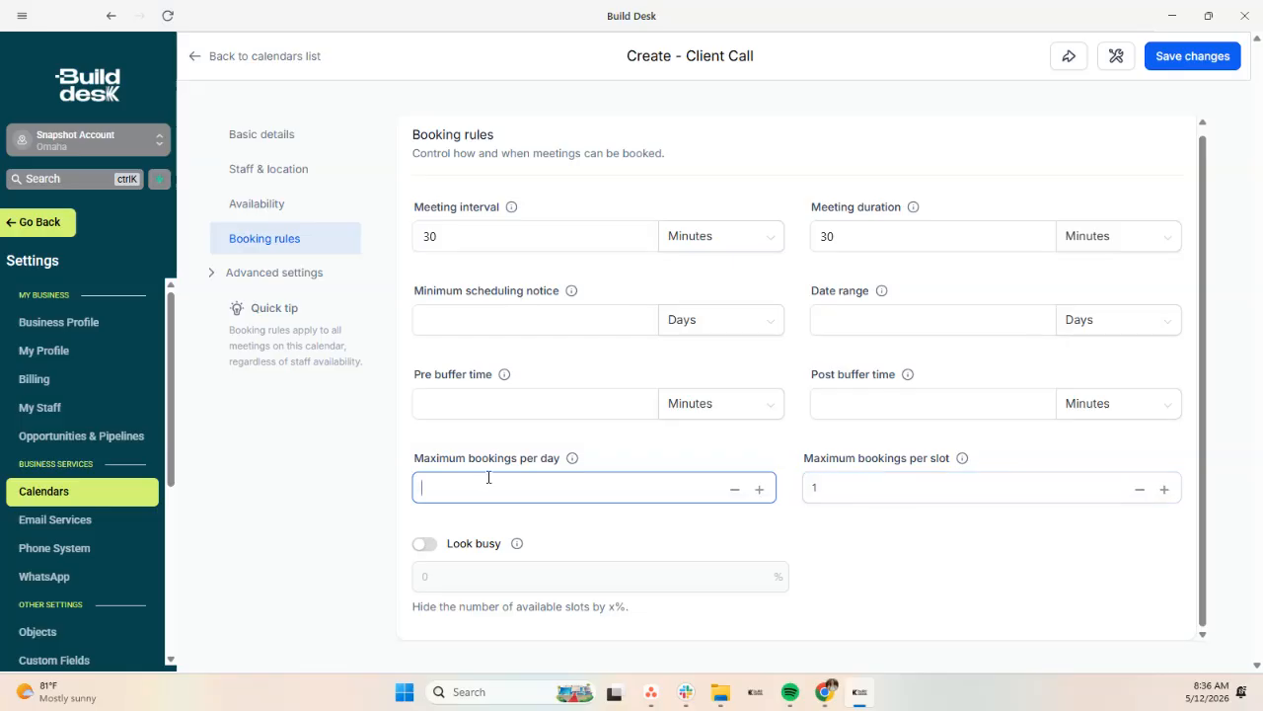
left_click(293, 276)
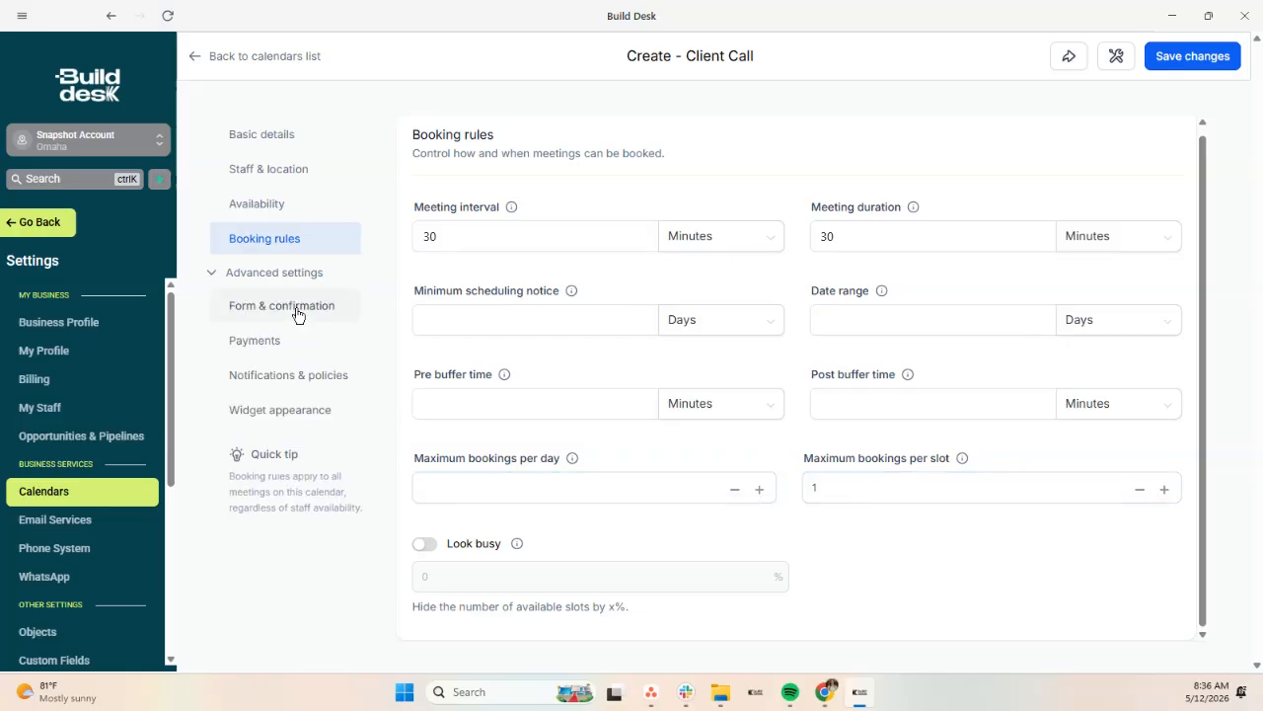
double_click(296, 309)
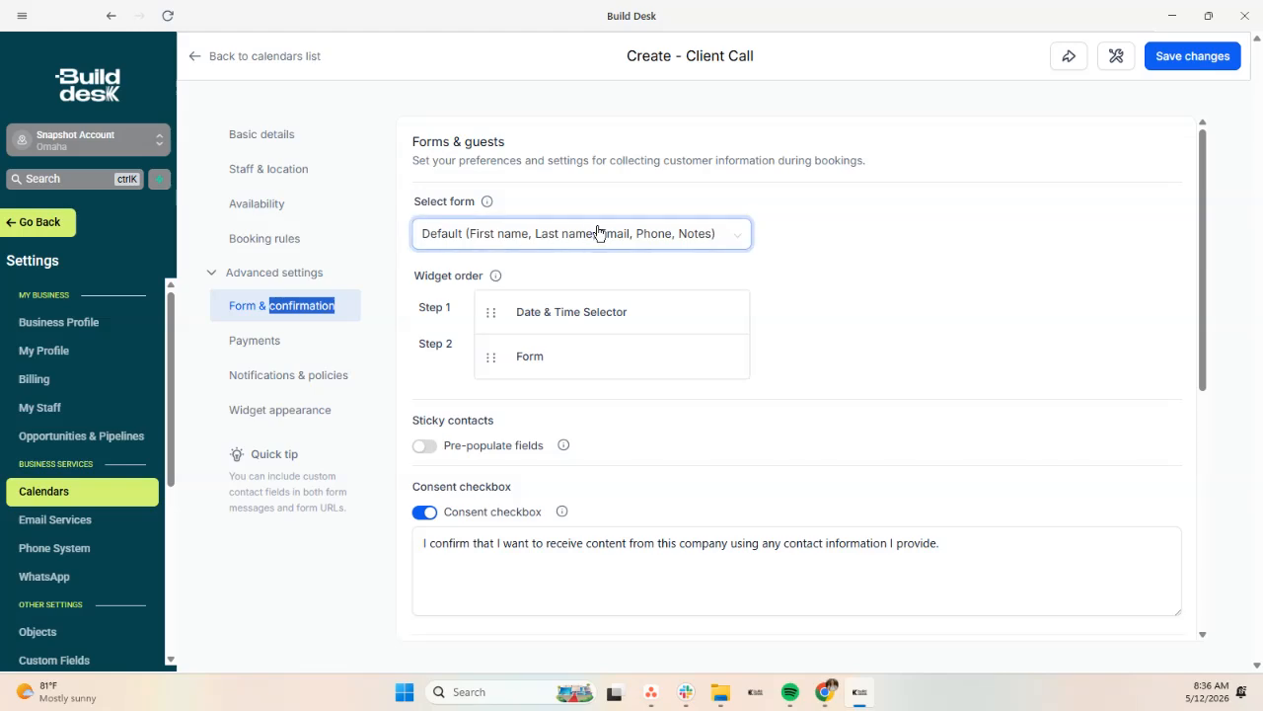
Step: Reorder the widget steps back to Date & Time Selector first and keep the Default form
left_click_drag(556, 314, 570, 357)
mouse_move(491, 313)
left_mouse_down()
mouse_move(493, 351)
mouse_move(484, 296)
left_mouse_up()
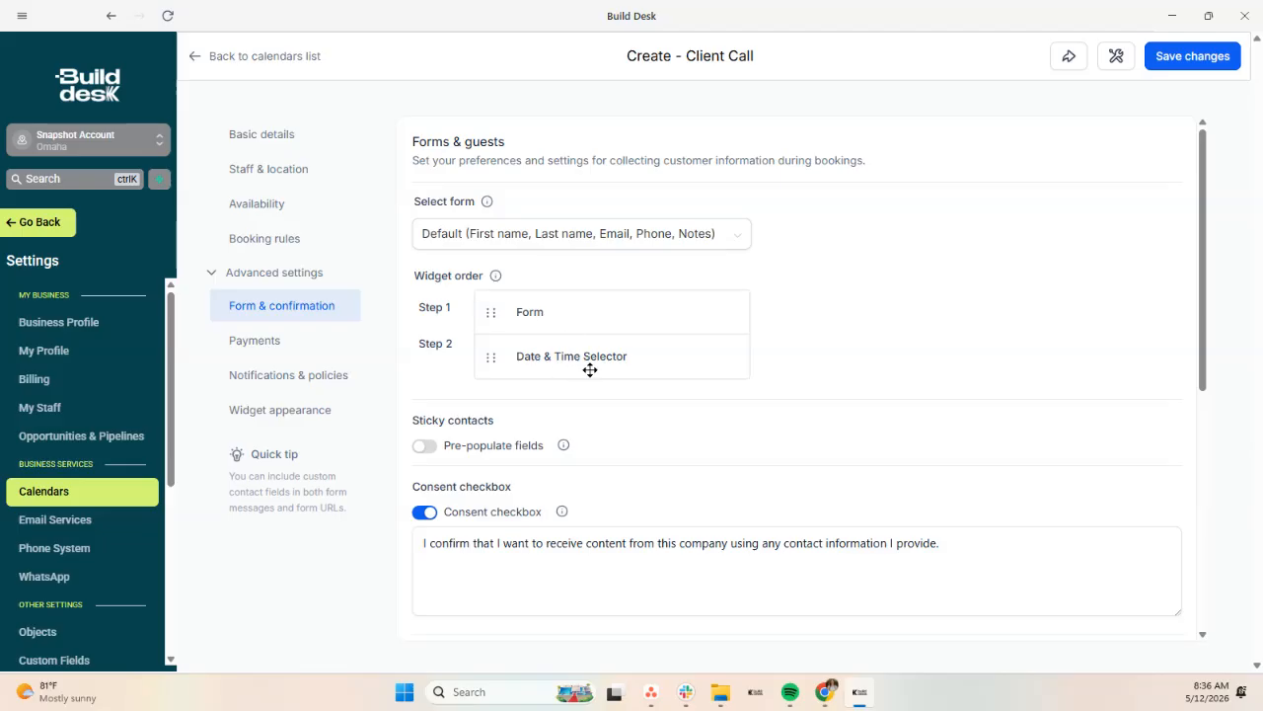
scroll(589, 369, "down", 1)
left_click_drag(491, 233, 494, 272)
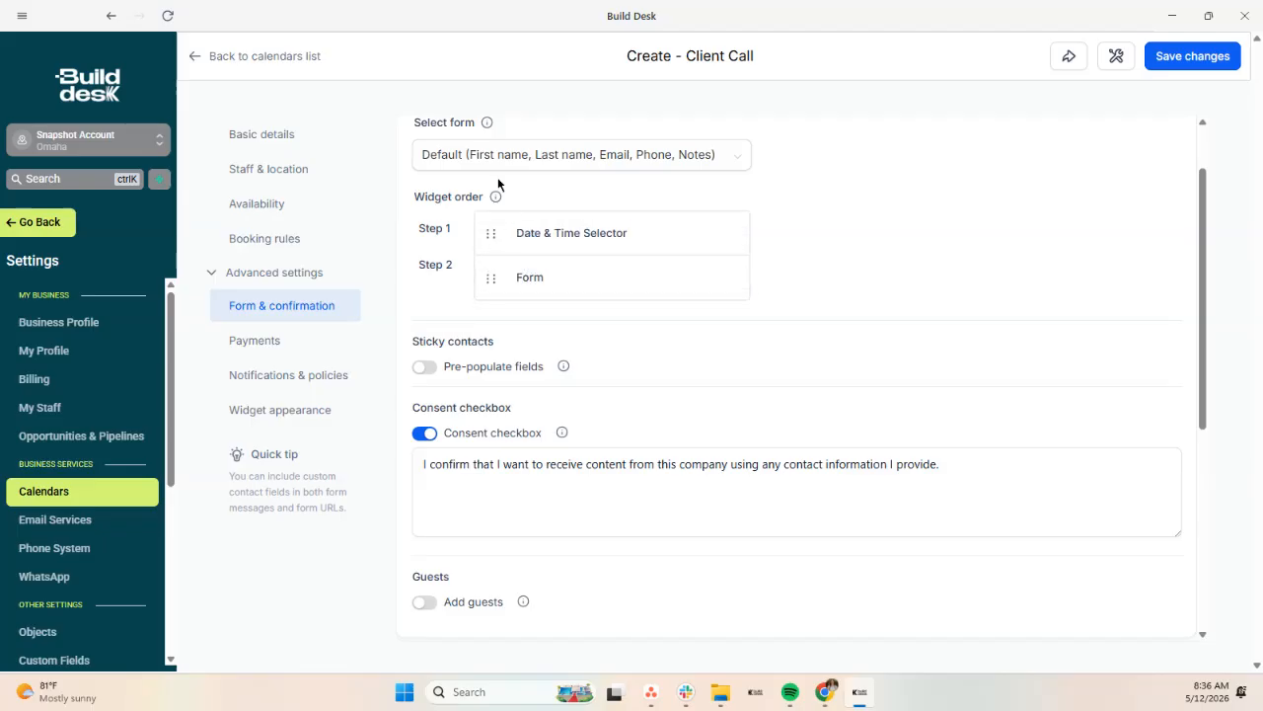
left_click(650, 158)
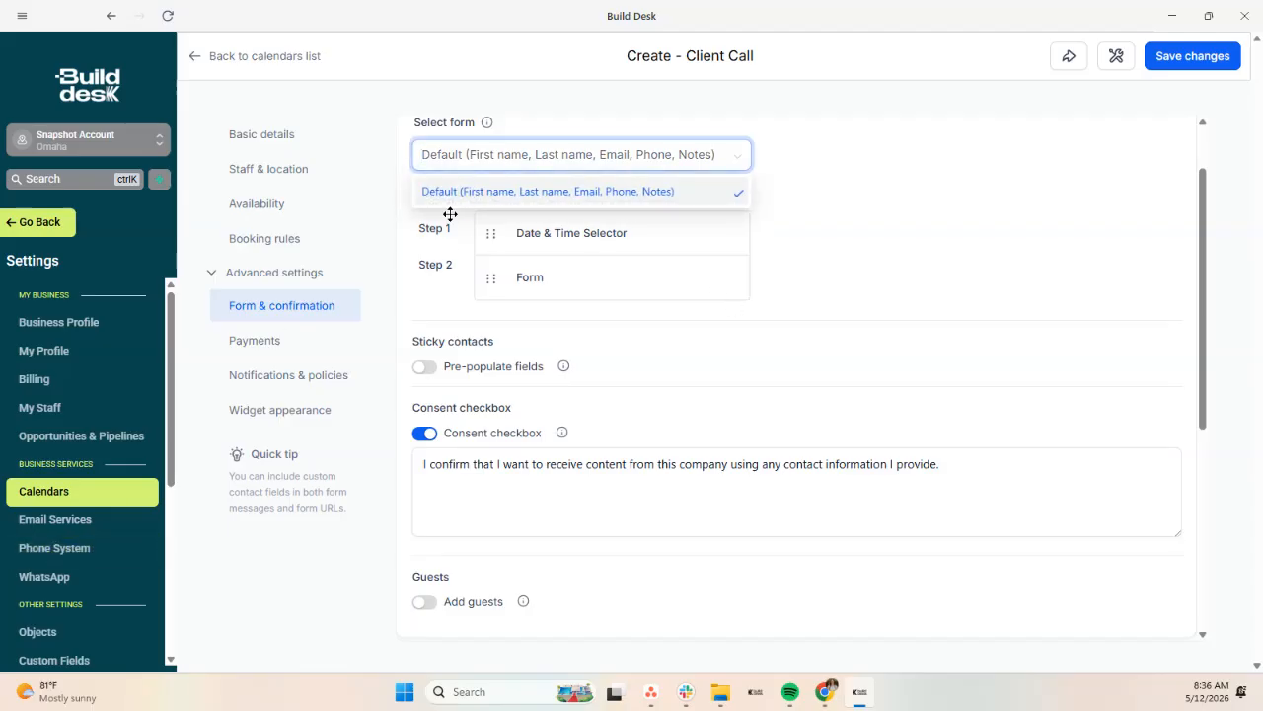
left_click(818, 245)
scroll(728, 381, "down", 3)
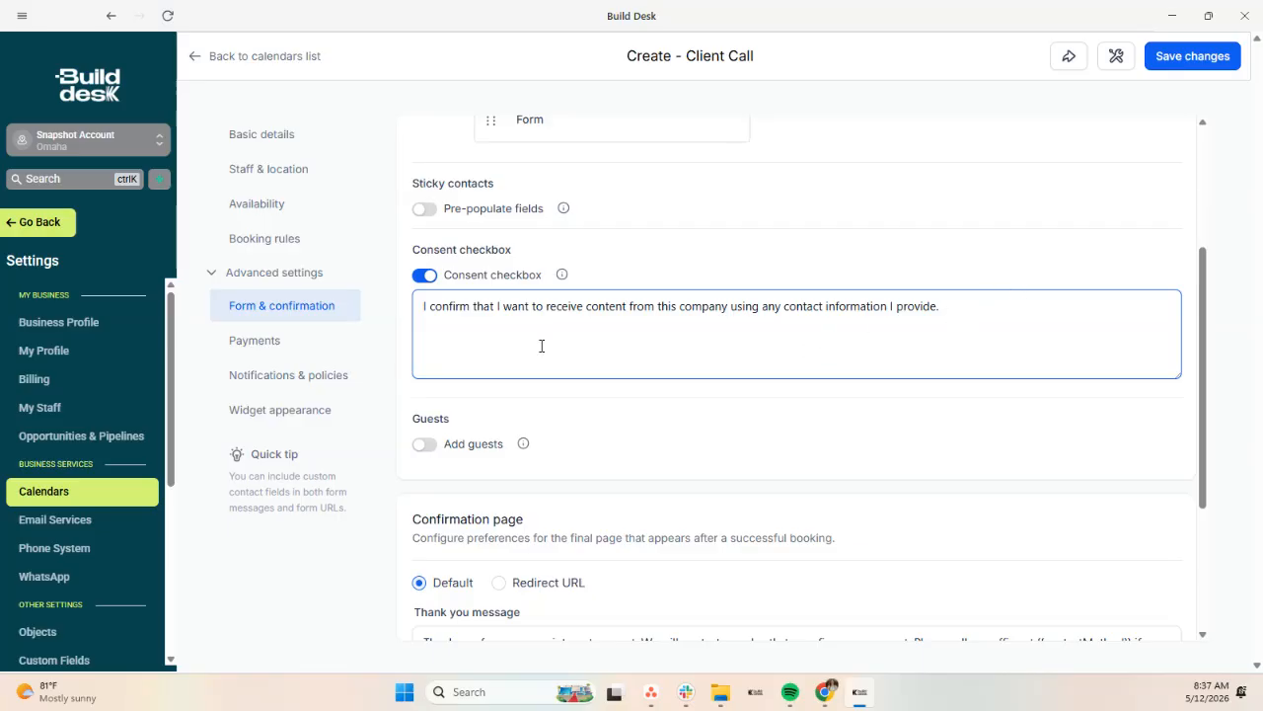
Step: Toggle Add guests on and back off
scroll(595, 343, "down", 2)
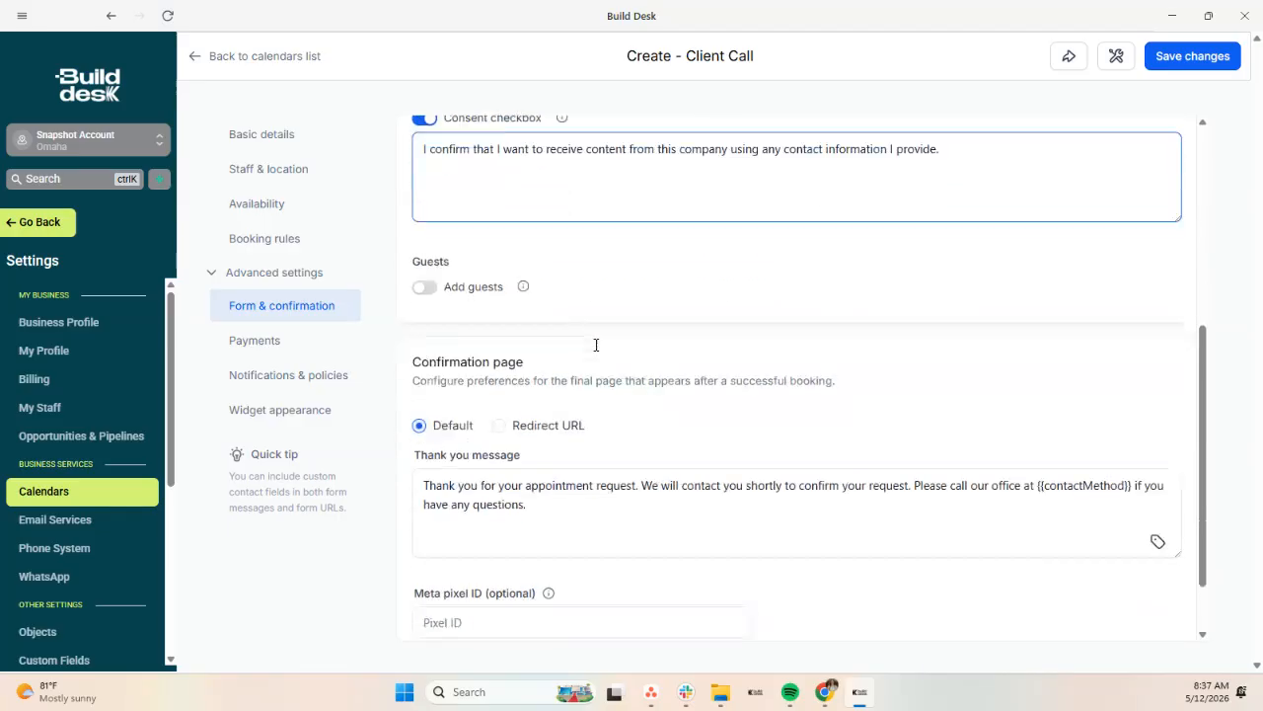
left_click(424, 288)
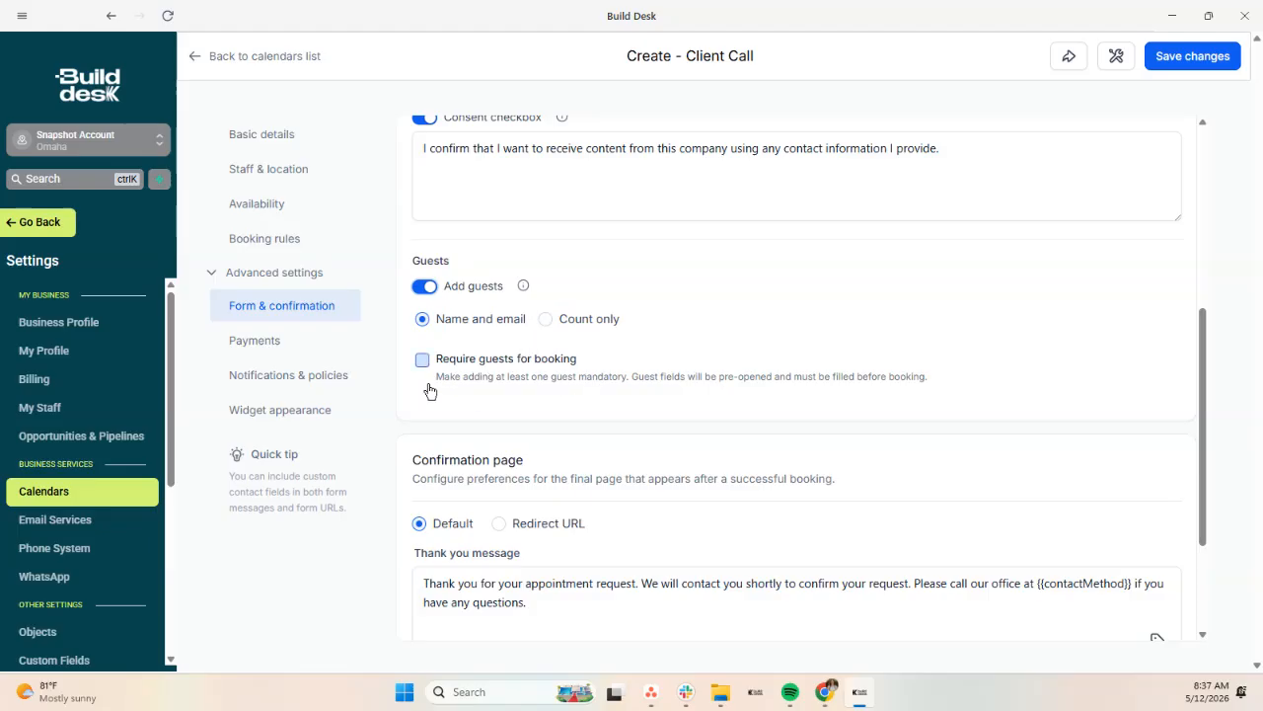
left_click(425, 286)
scroll(481, 353, "down", 2)
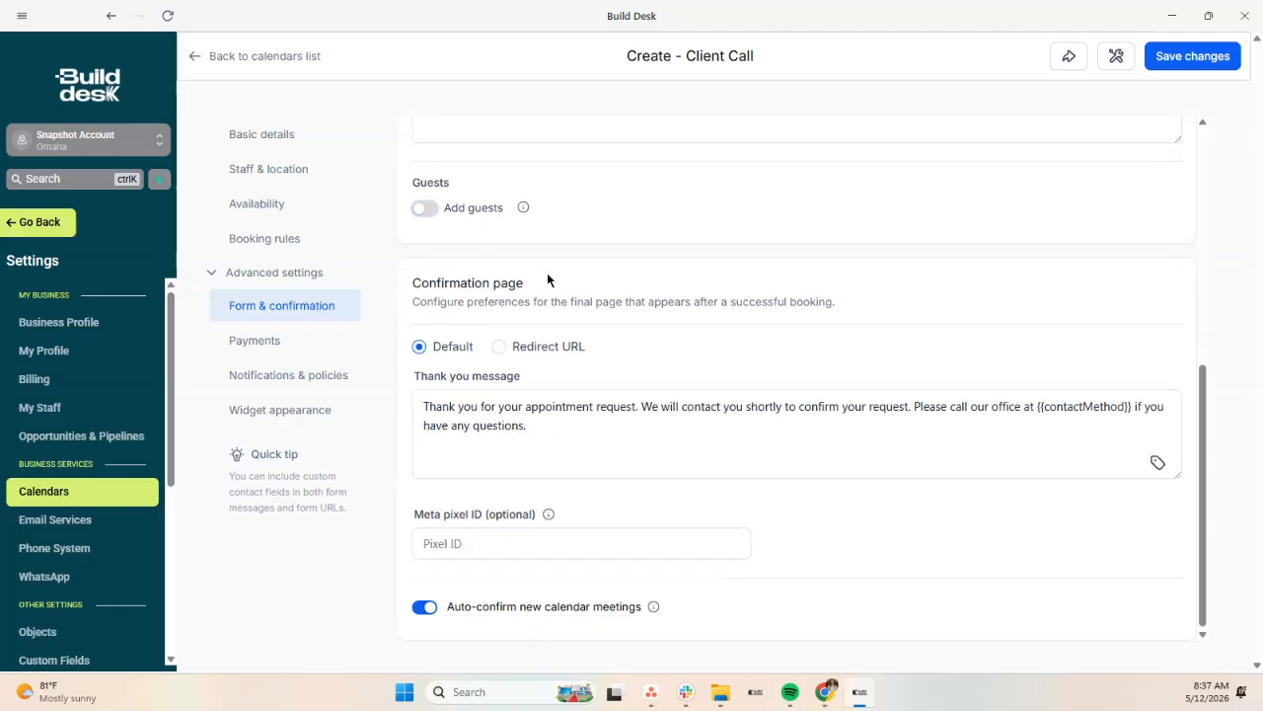
Step: Look over the Thank you message, then open the Payments settings
left_click(492, 424)
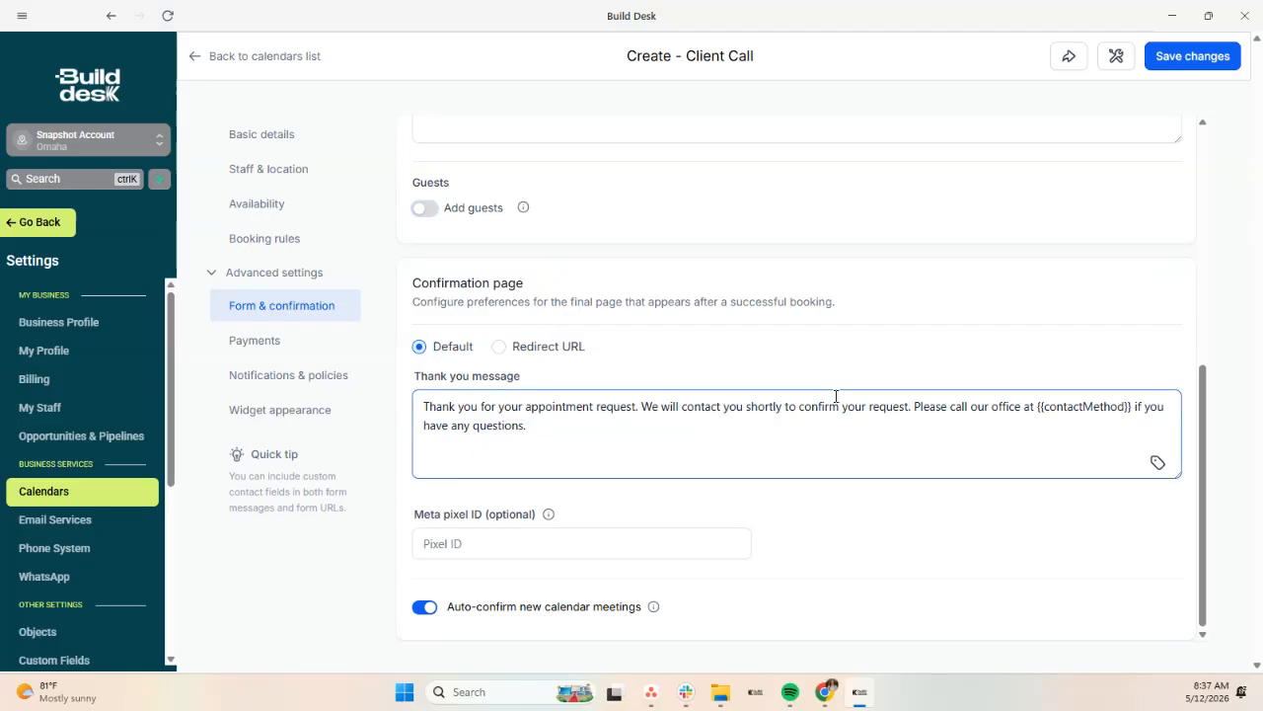
left_click(612, 506)
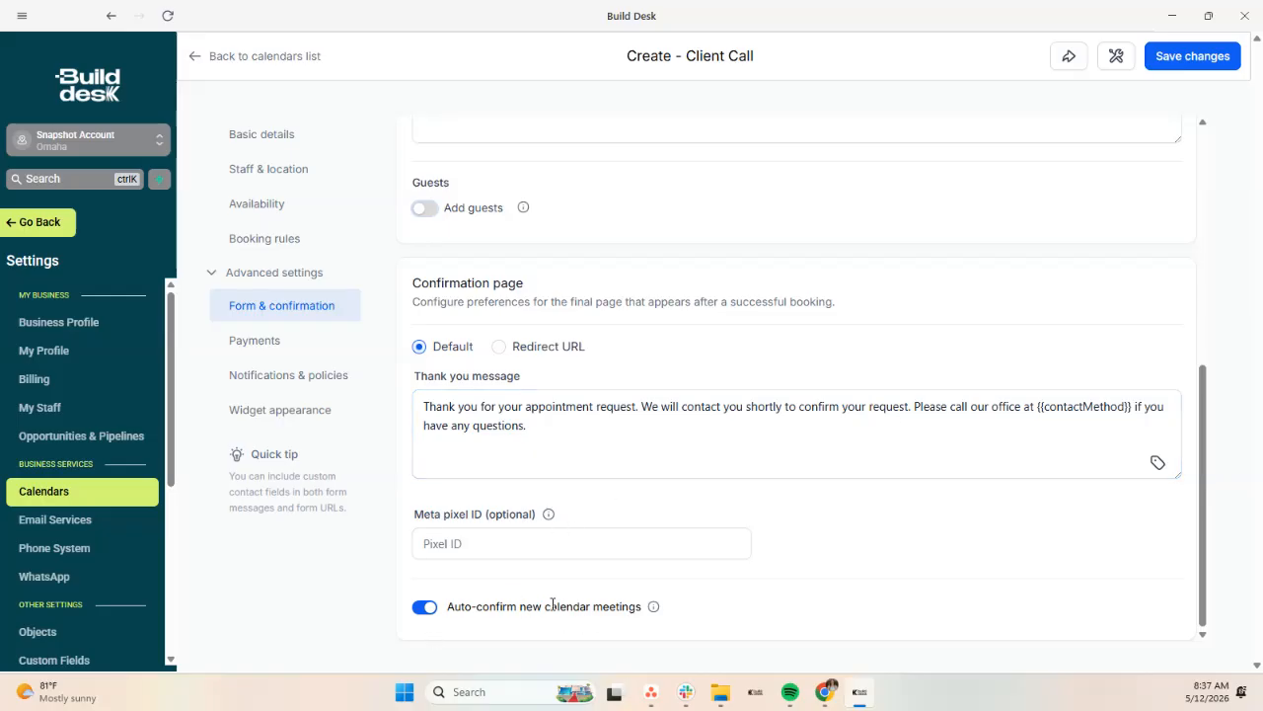
left_click(768, 392)
left_click(519, 423)
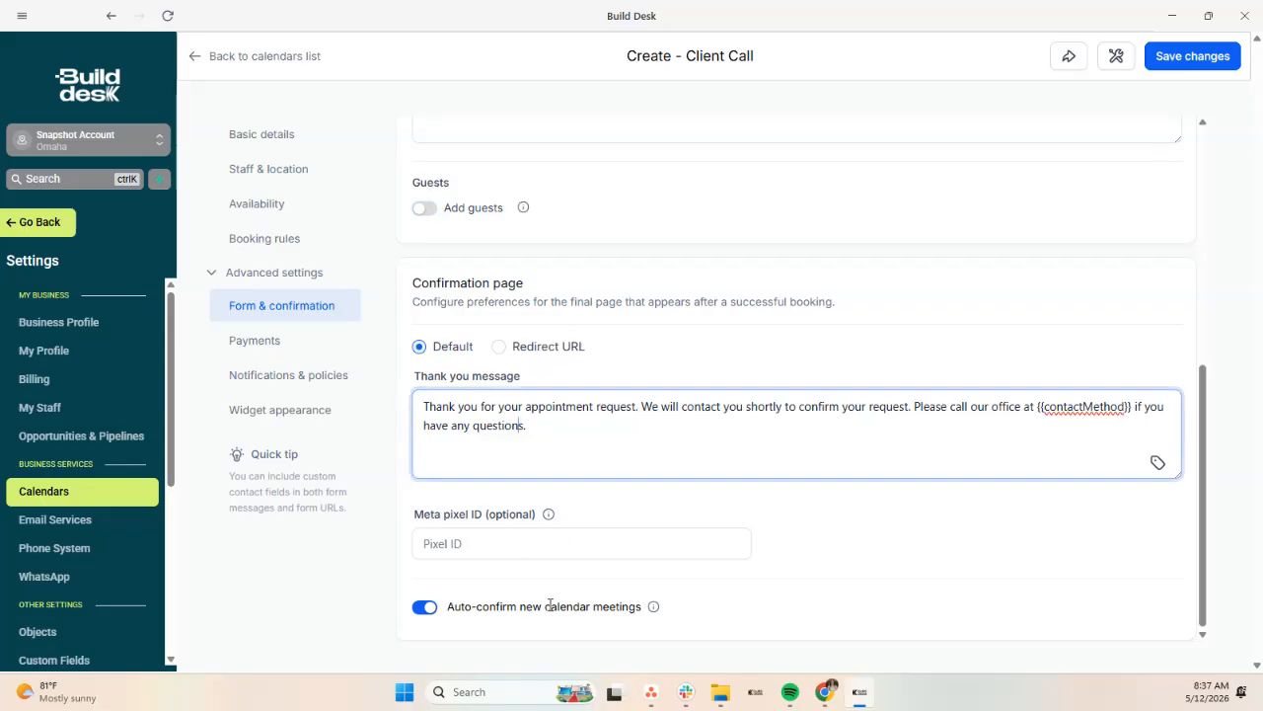
left_click(587, 429)
double_click(275, 340)
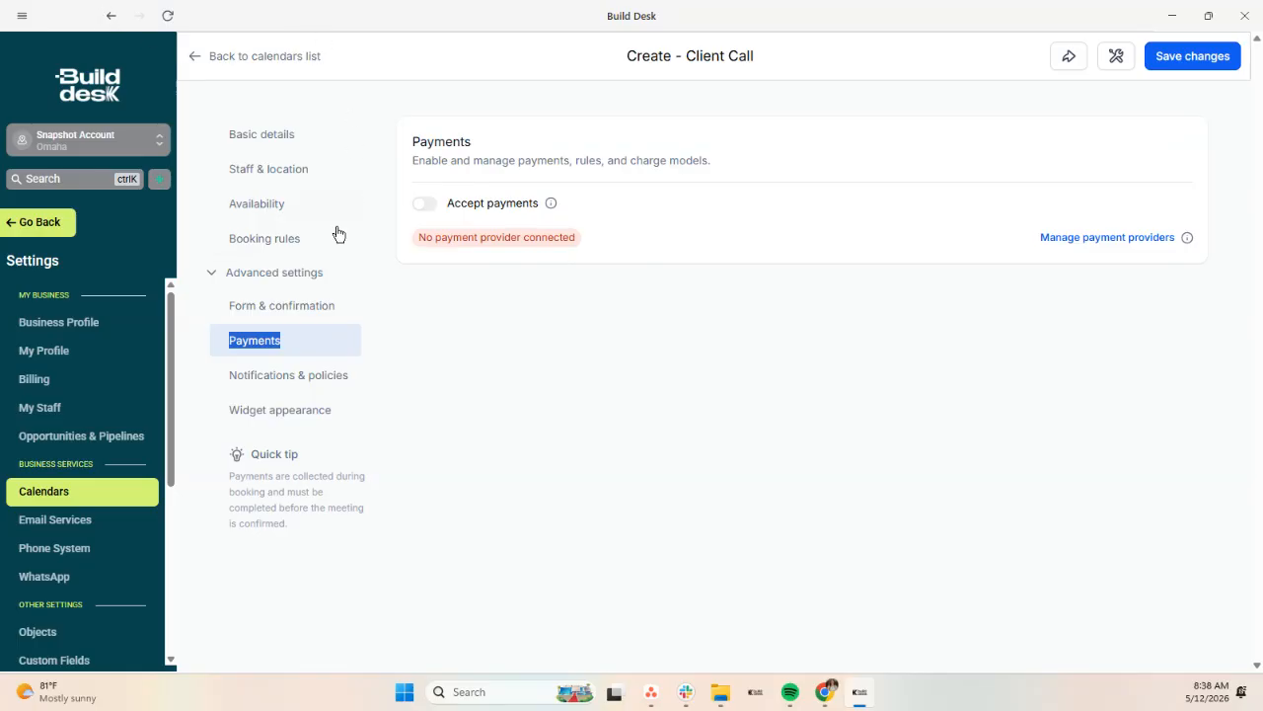
Step: Open Notifications & policies and check the reschedule link expiry time units
left_click(319, 385)
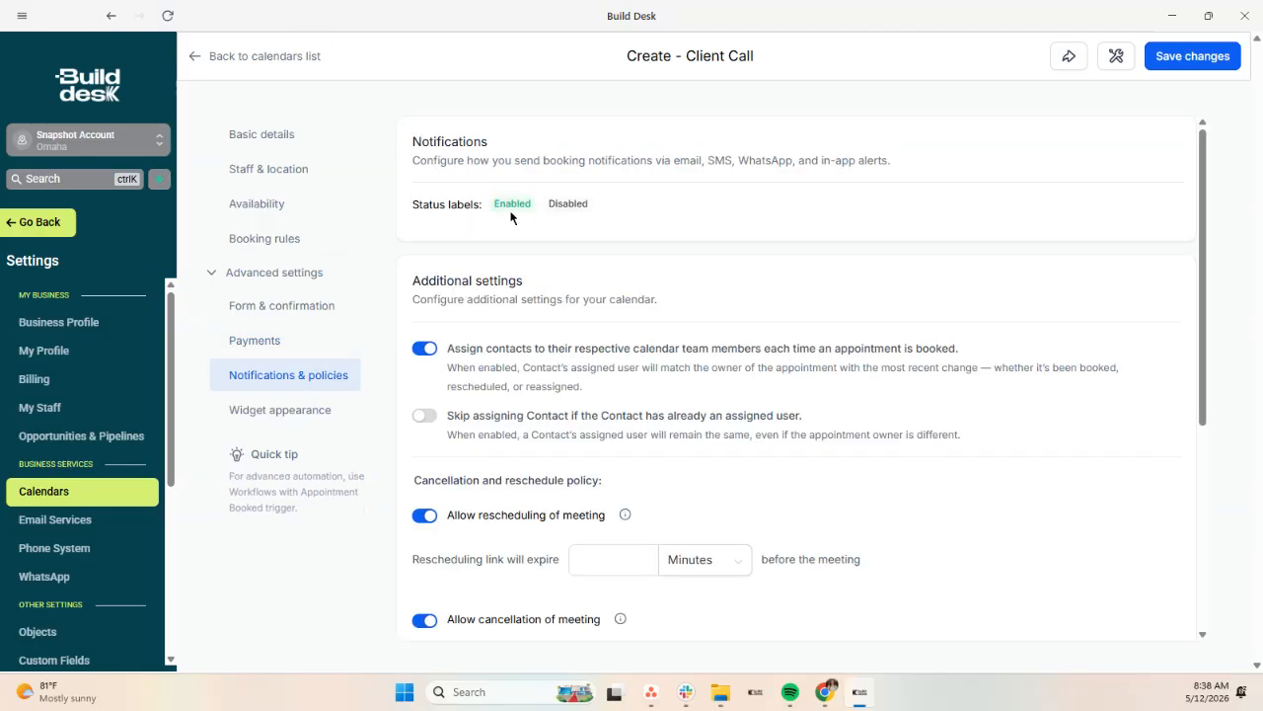
scroll(510, 335, "down", 2)
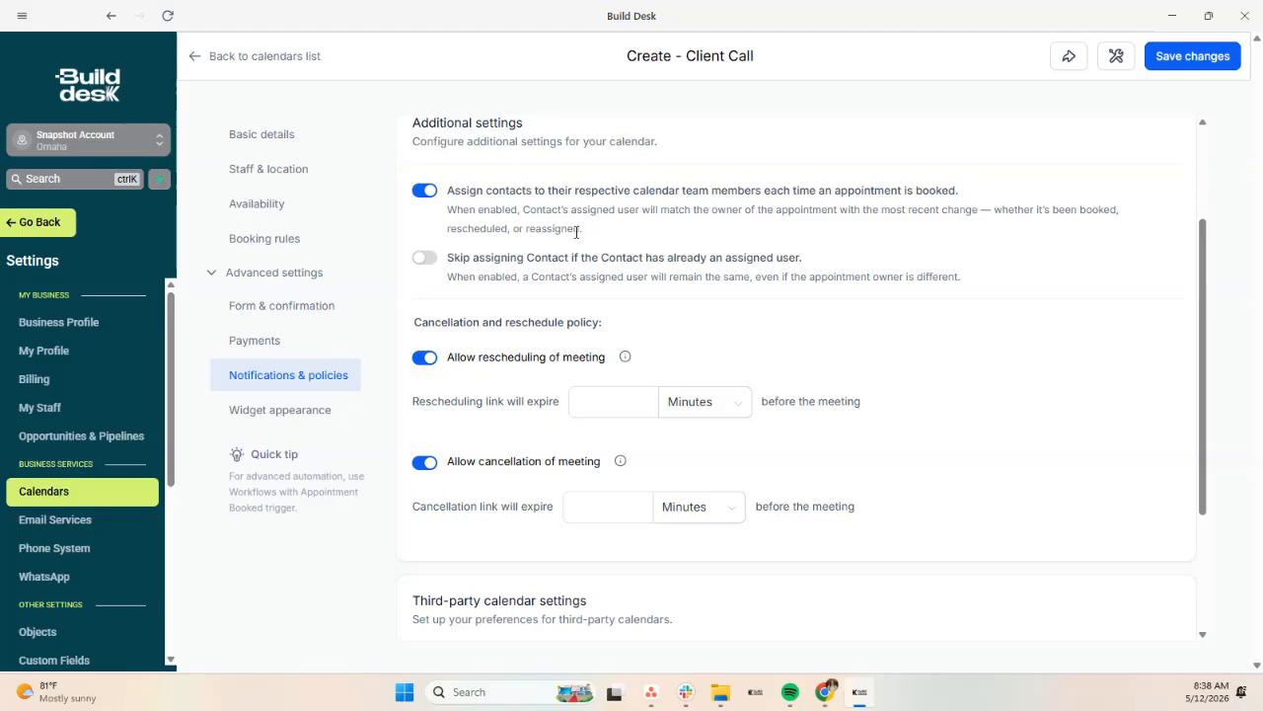
scroll(578, 231, "down", 1)
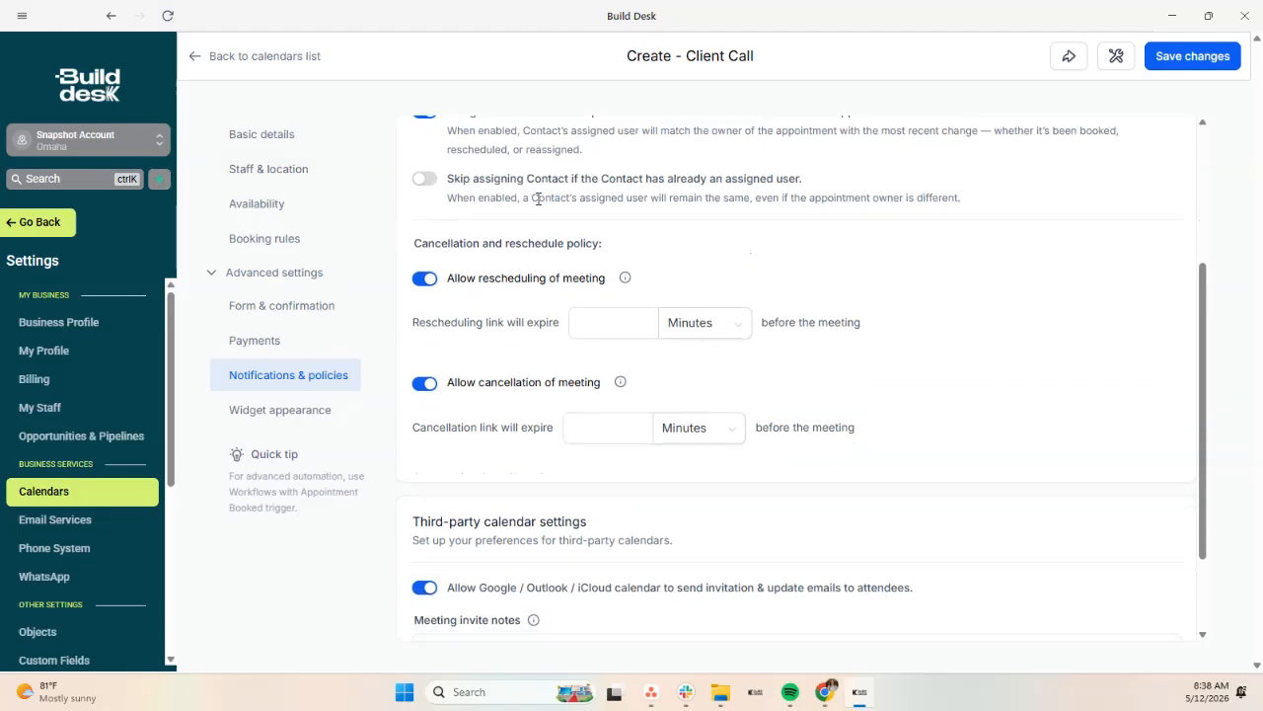
scroll(503, 168, "down", 1)
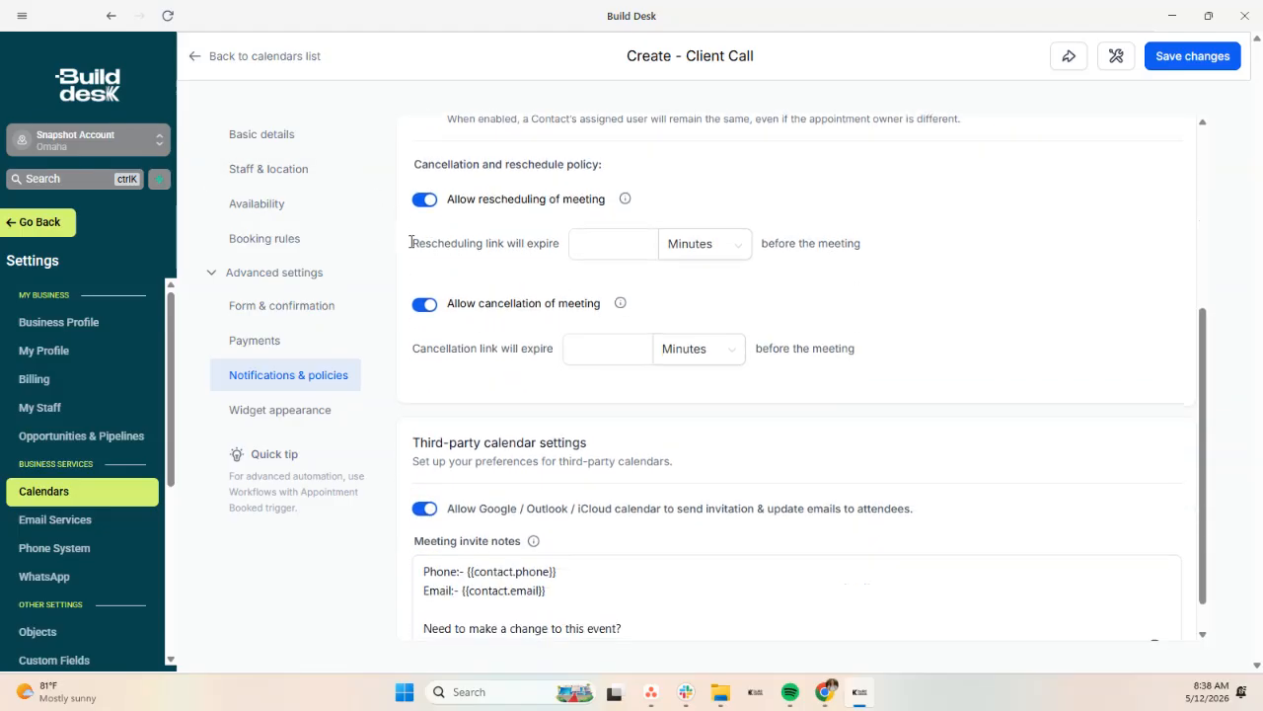
left_click(720, 258)
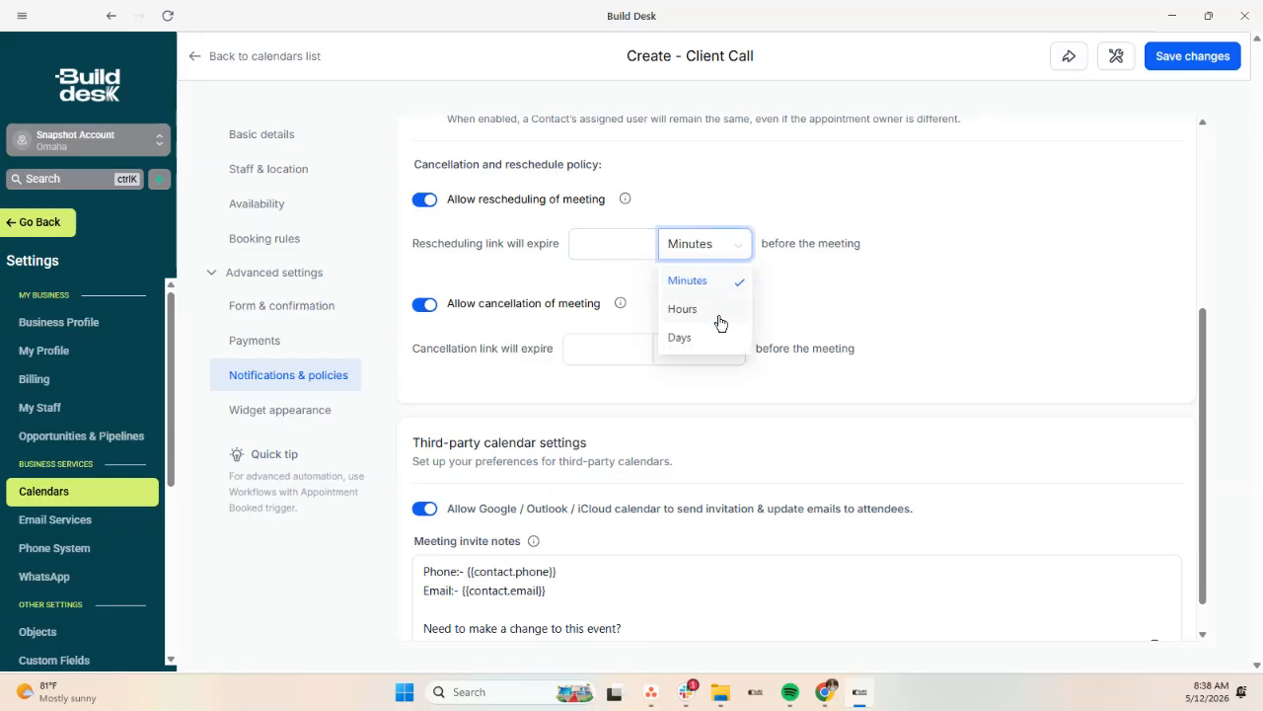
left_click(609, 350)
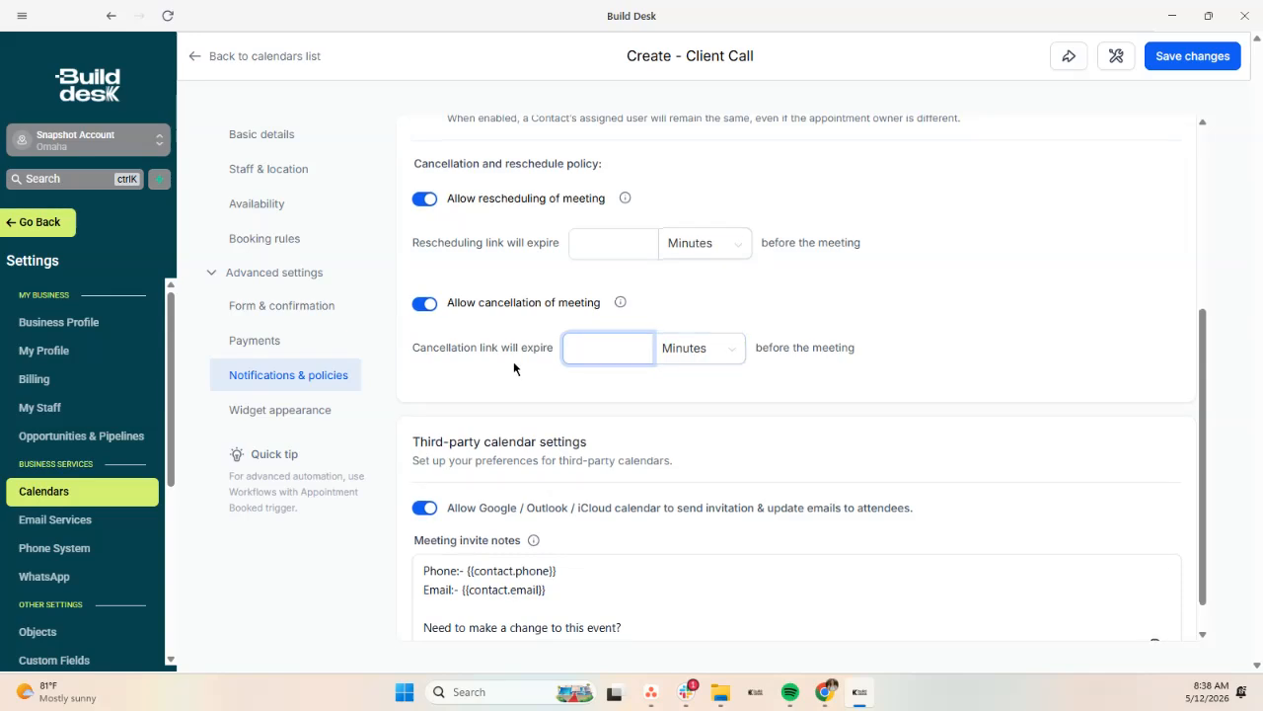
Step: Check the cancellation link expiry units and review the meeting invite notes
scroll(570, 345, "down", 1)
left_click(740, 312)
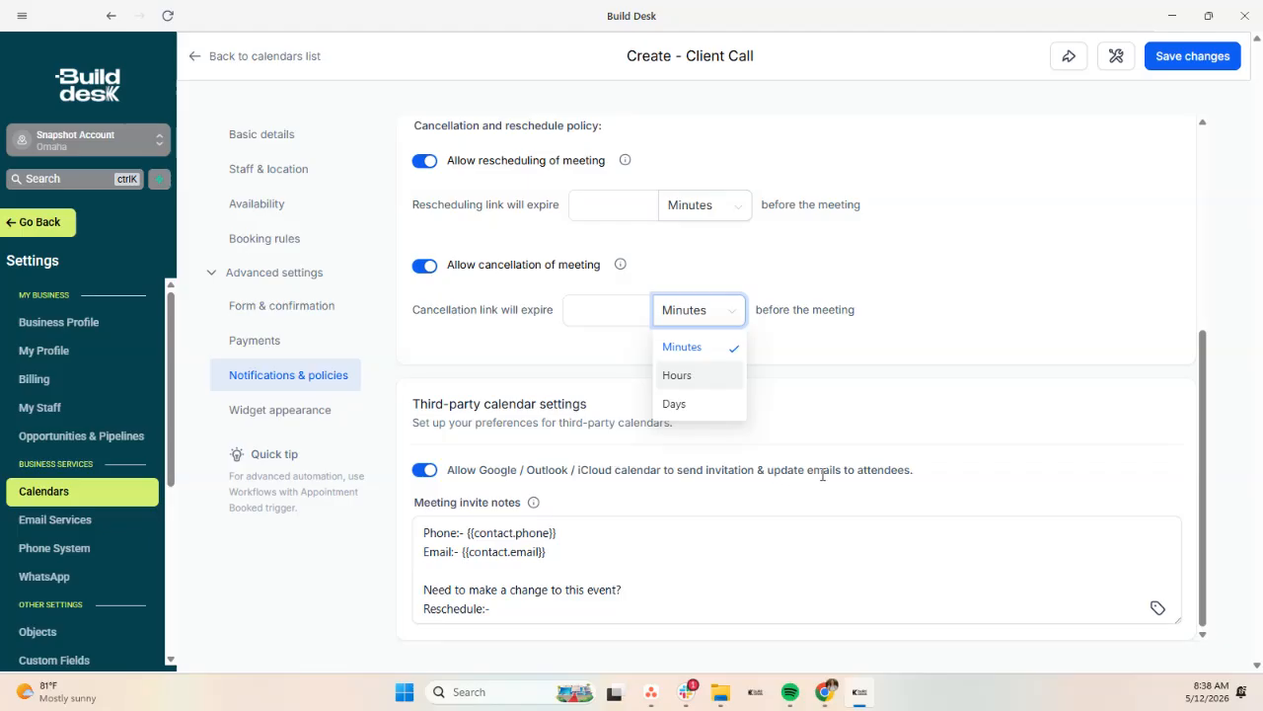
left_click(499, 541)
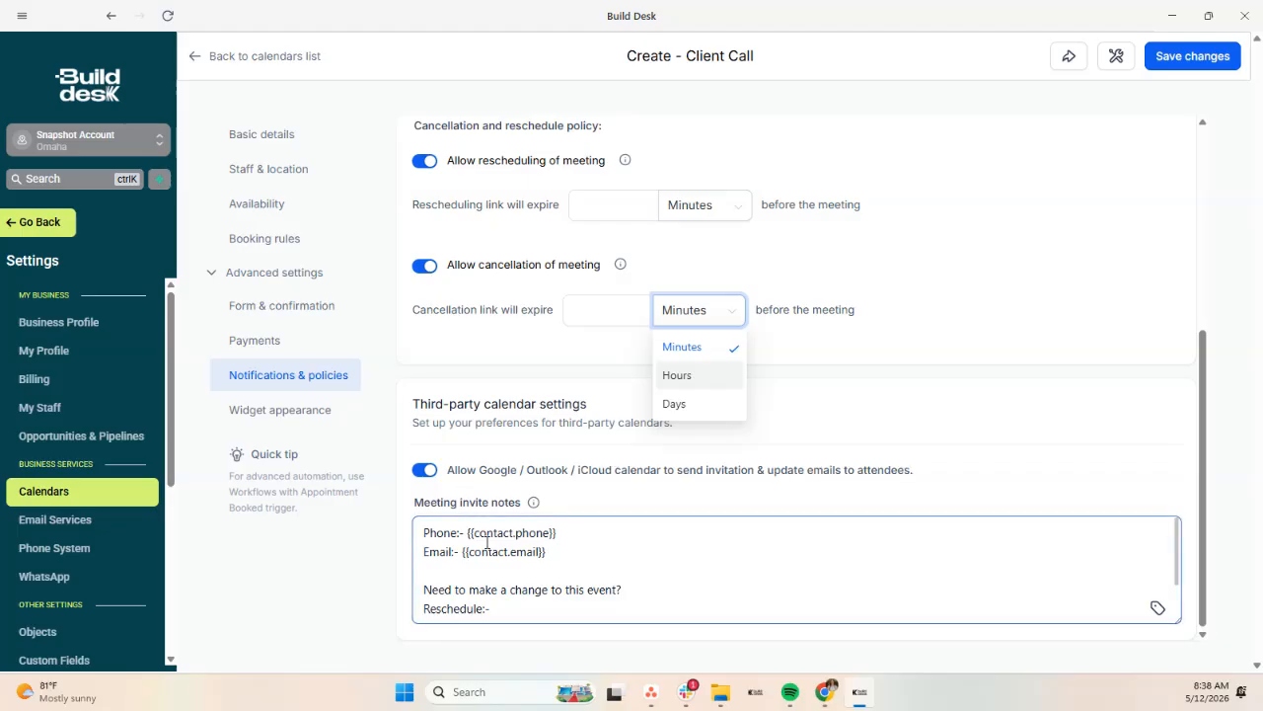
scroll(545, 583, "down", 2)
scroll(541, 570, "up", 2)
scroll(596, 557, "up", 1)
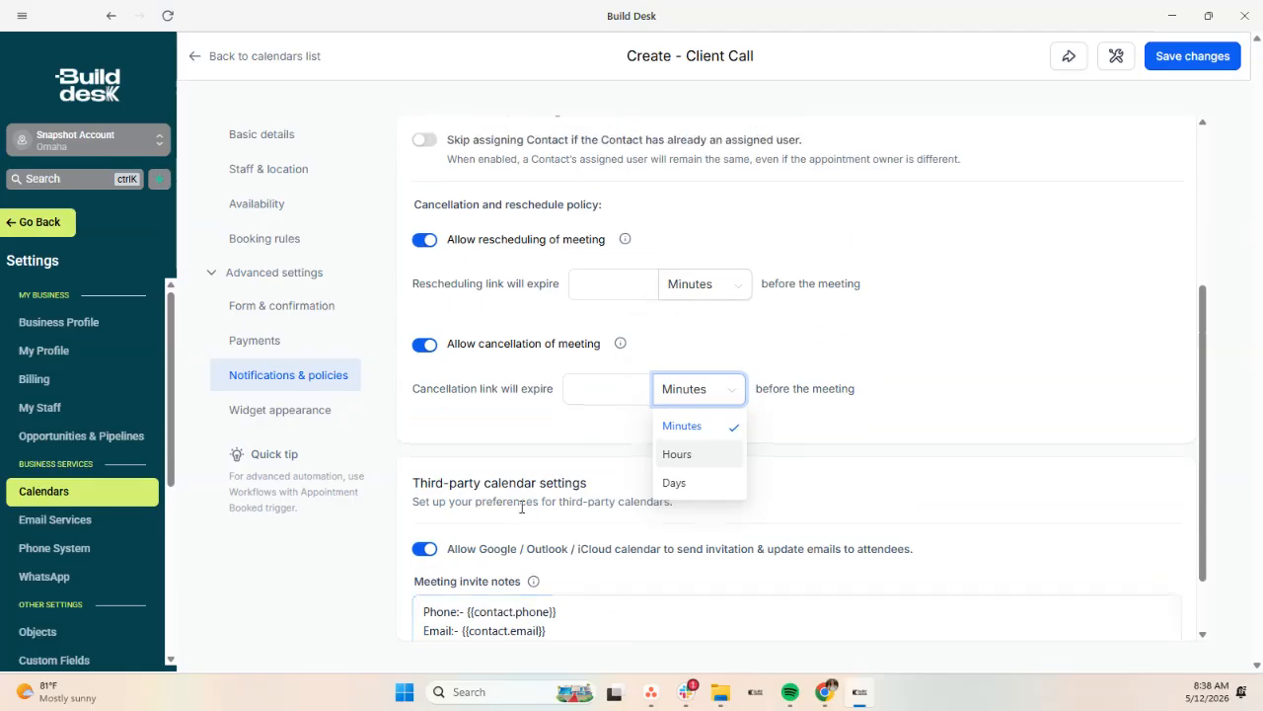
Step: Scroll through Client Call's widget appearance settings to review them
left_click(299, 419)
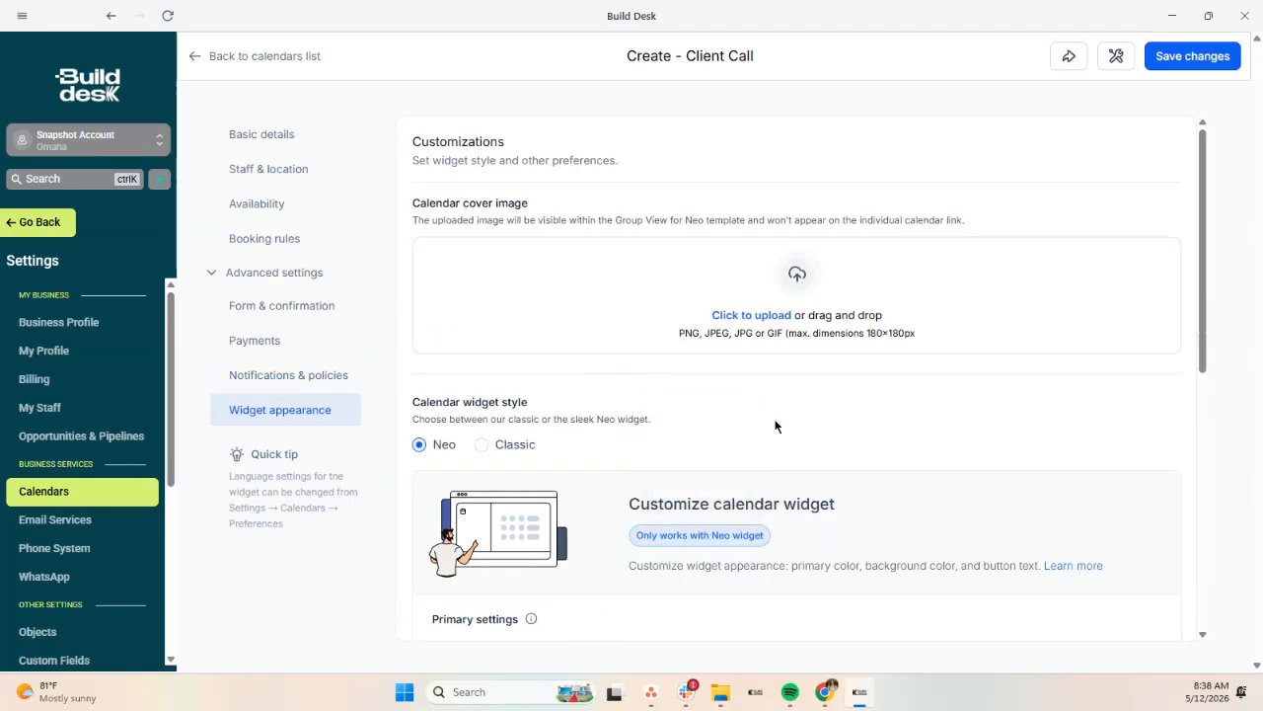
scroll(776, 423, "down", 3)
scroll(625, 488, "down", 2)
scroll(623, 485, "up", 6)
scroll(602, 320, "down", 2)
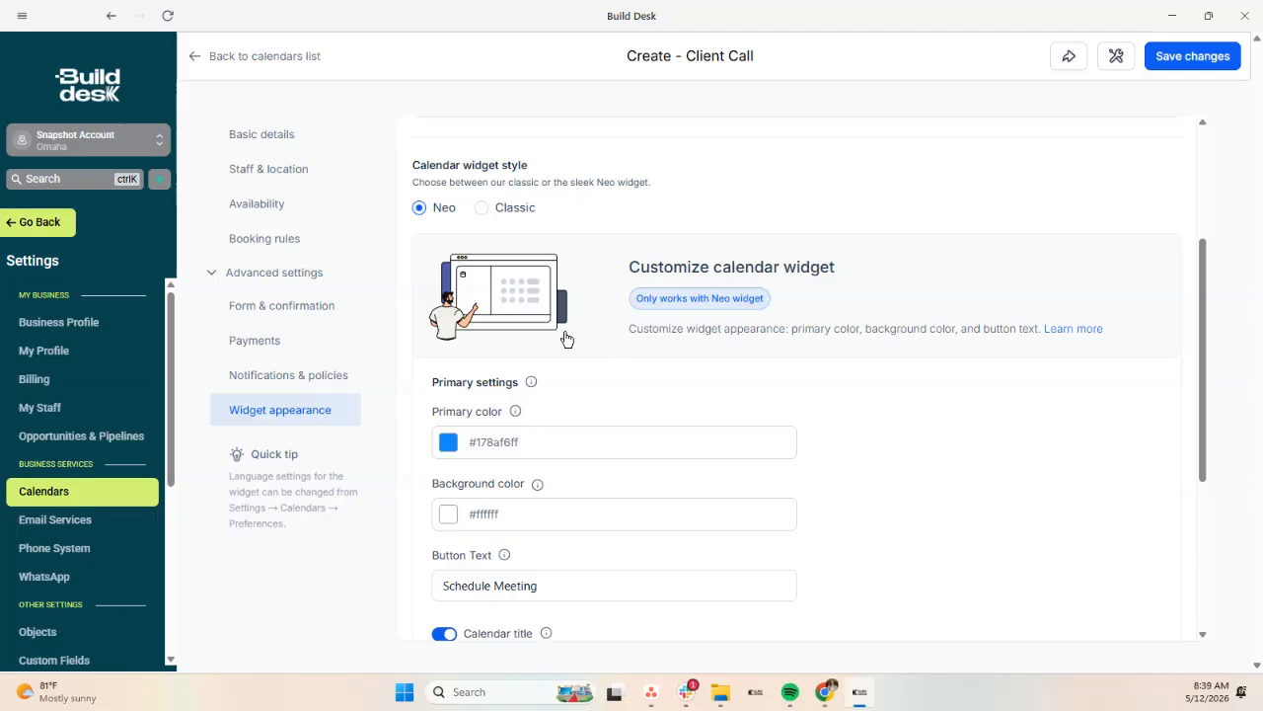
scroll(522, 366, "down", 3)
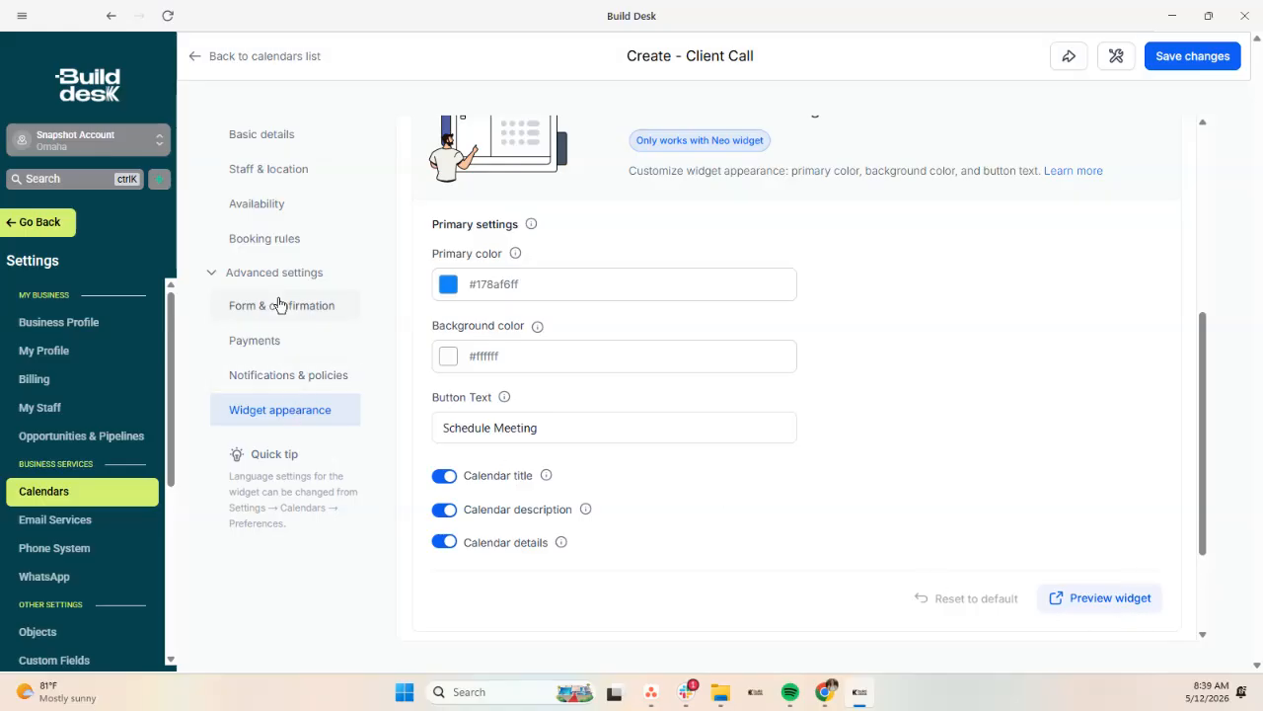
Step: Revisit the notifications & policies, payments and form & confirmation pages, ending on Basic details
left_click(284, 376)
scroll(839, 400, "down", 4)
scroll(839, 397, "up", 4)
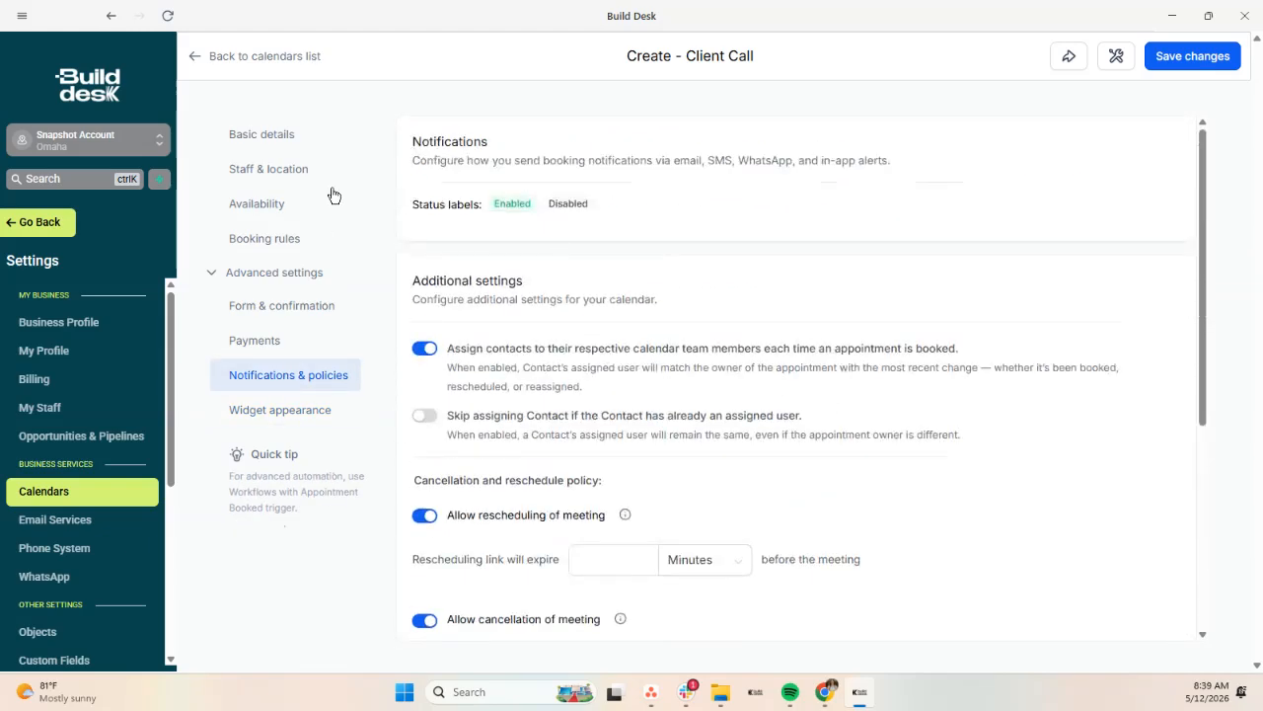
left_click(255, 340)
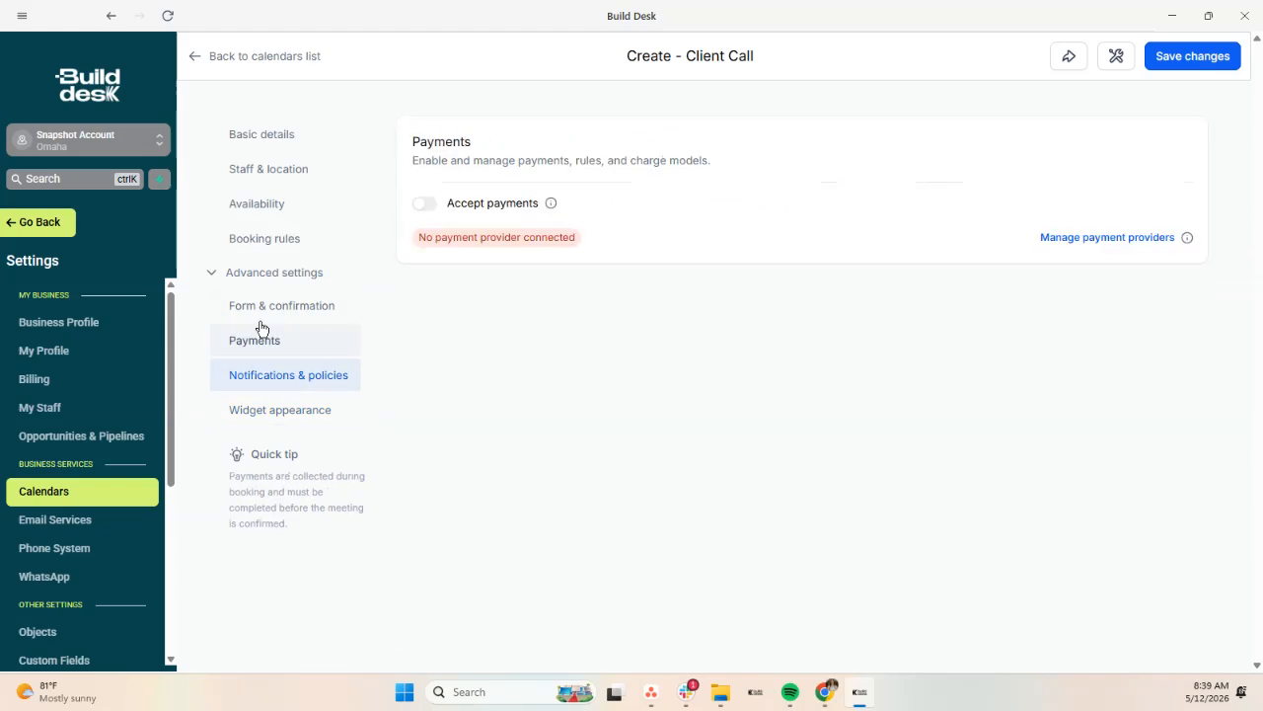
left_click(259, 305)
left_click(253, 146)
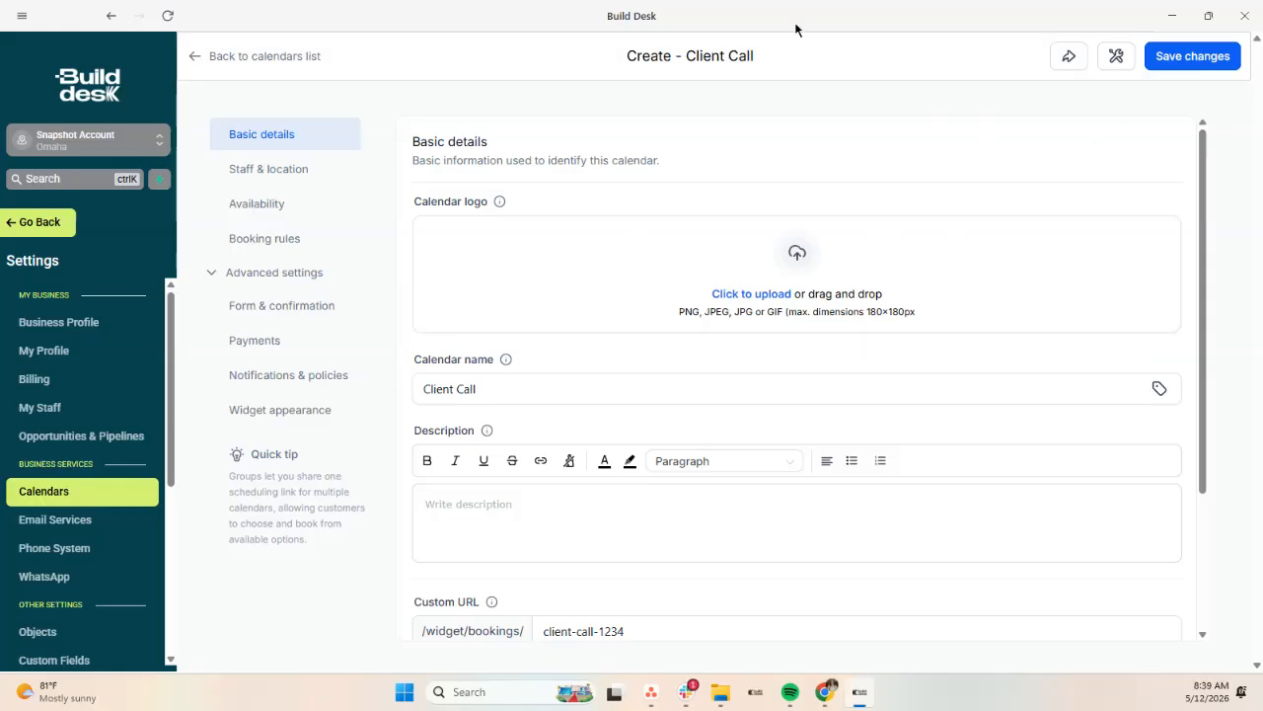
Step: Bring up Client Call's share links and select the permanent booking link
left_click(1069, 57)
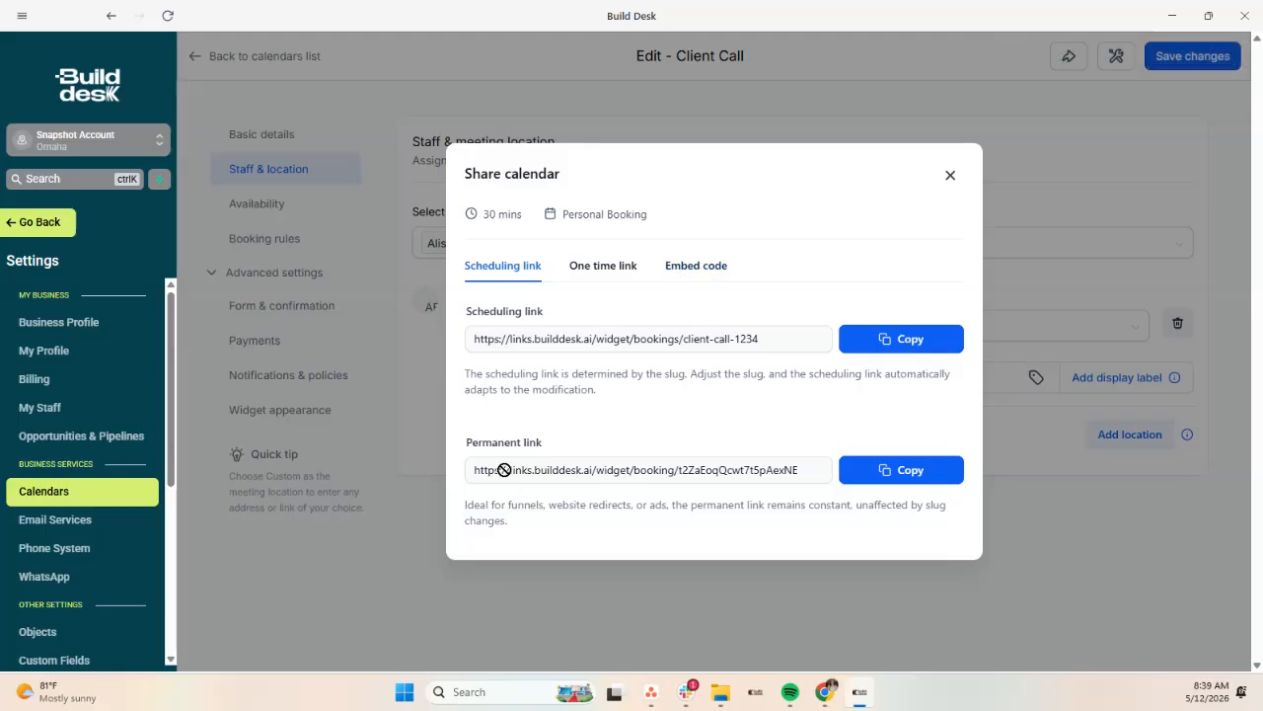
left_click_drag(505, 470, 739, 460)
left_click_drag(823, 468, 459, 471)
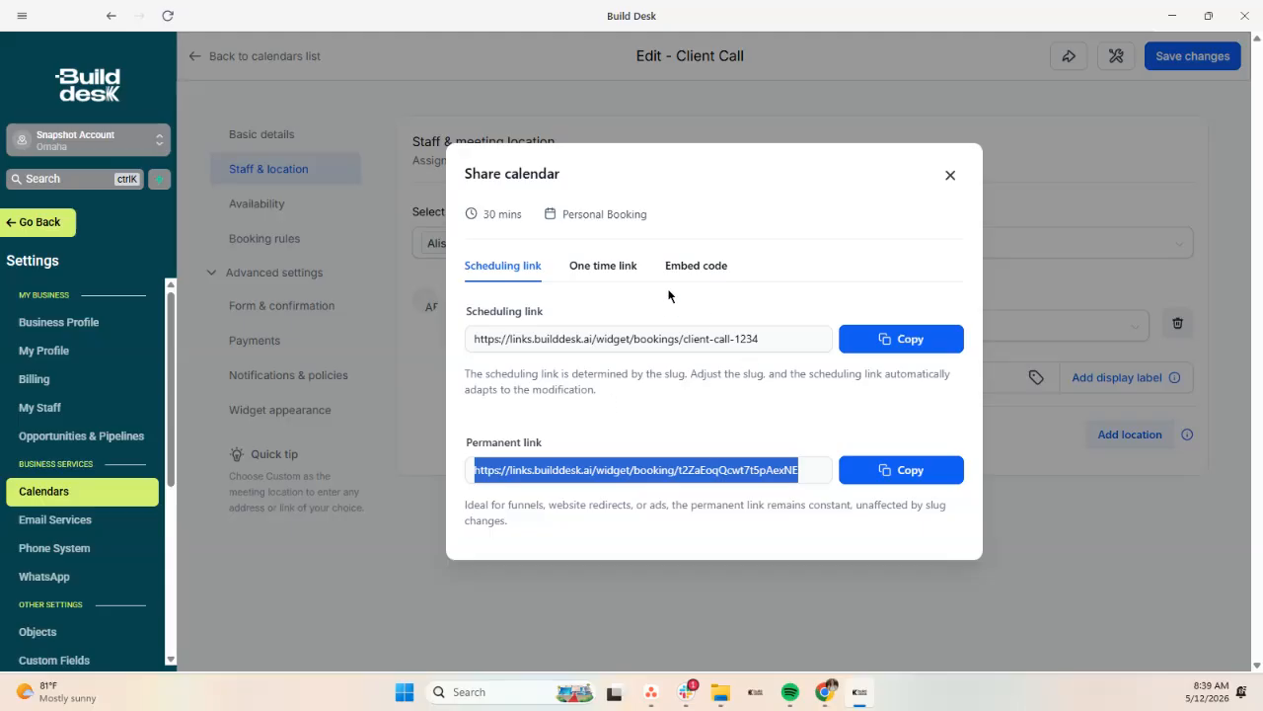
Step: Check the one-time link, close the share dialog, and return to the Calendars list
left_click(603, 266)
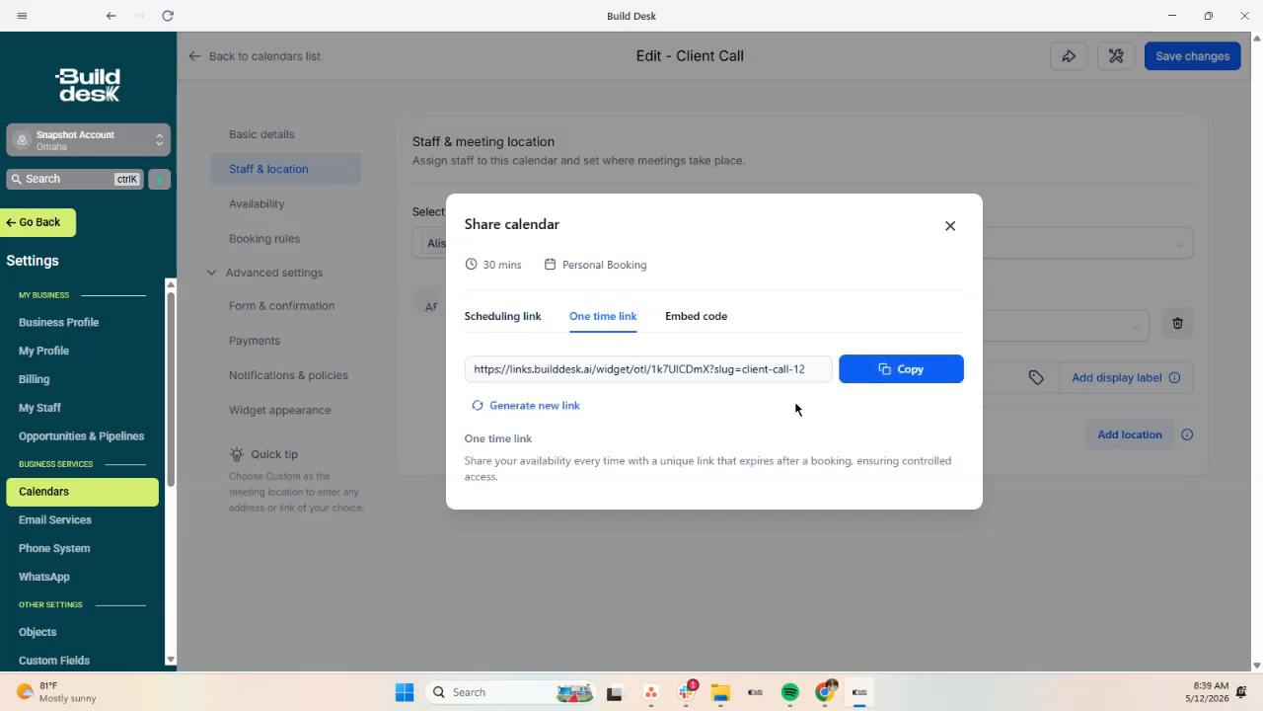
left_click(516, 320)
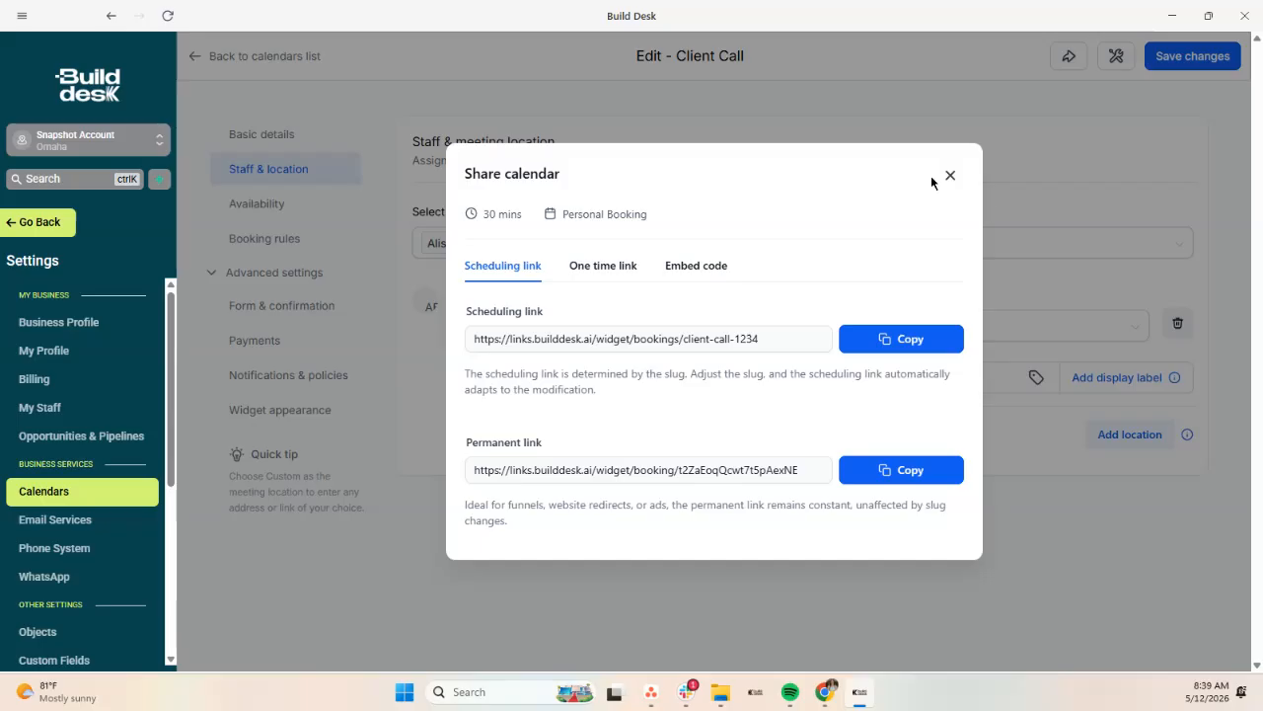
left_click(950, 174)
left_click(195, 55)
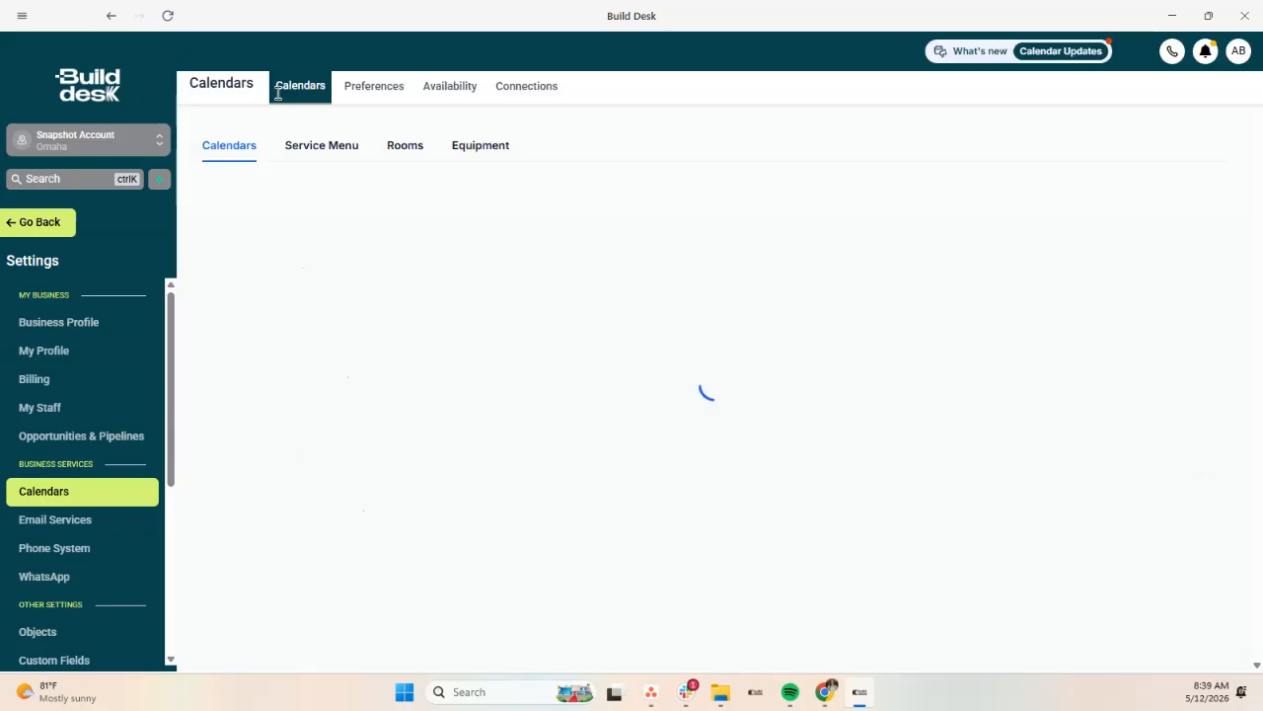